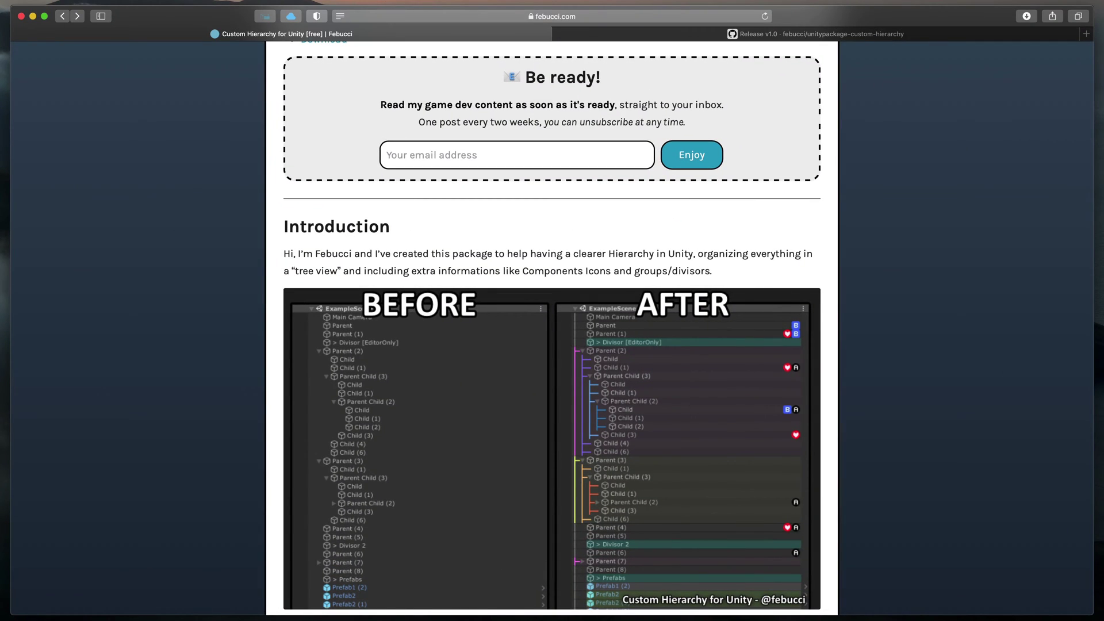
Scroll the Custom Hierarchy article through its Features section down to the Limitations notes
scroll(934, 463, "down", 3)
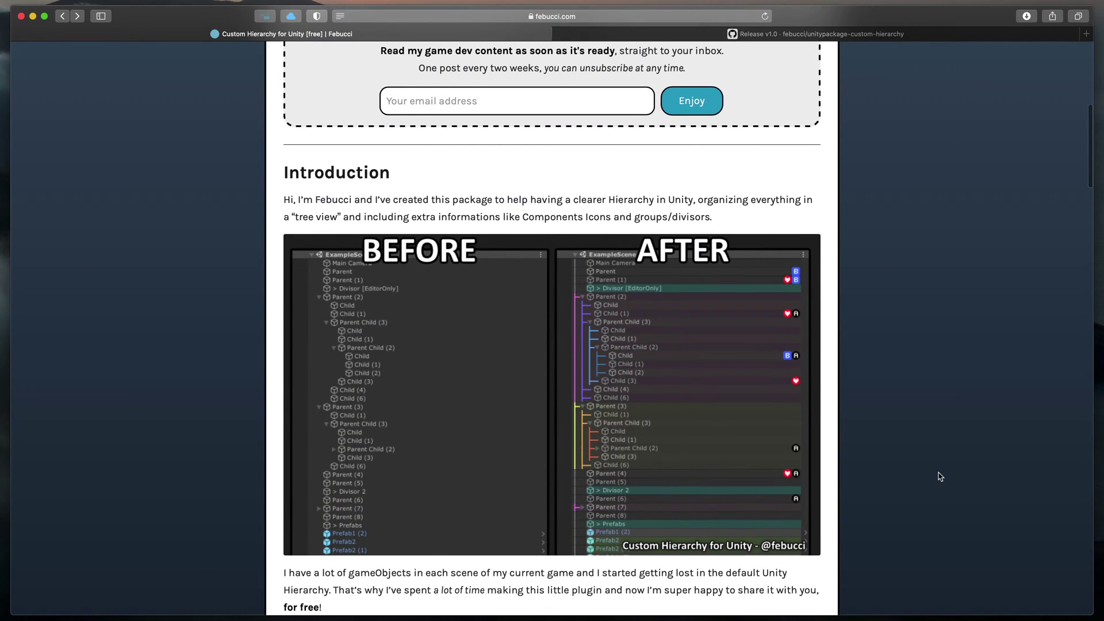
scroll(941, 477, "down", 9)
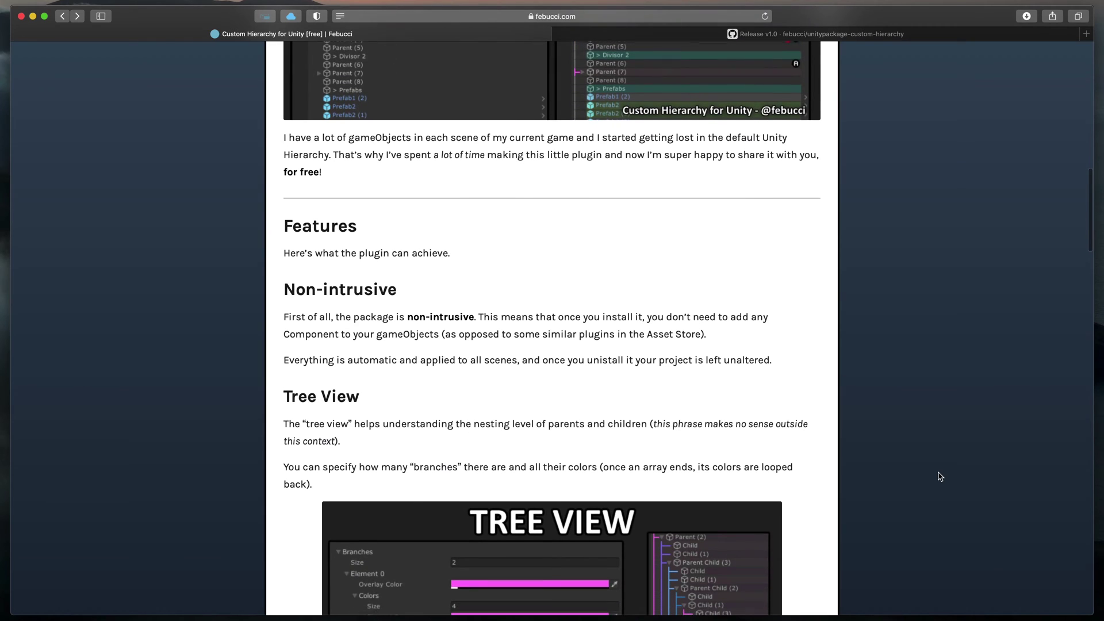
scroll(940, 477, "down", 5)
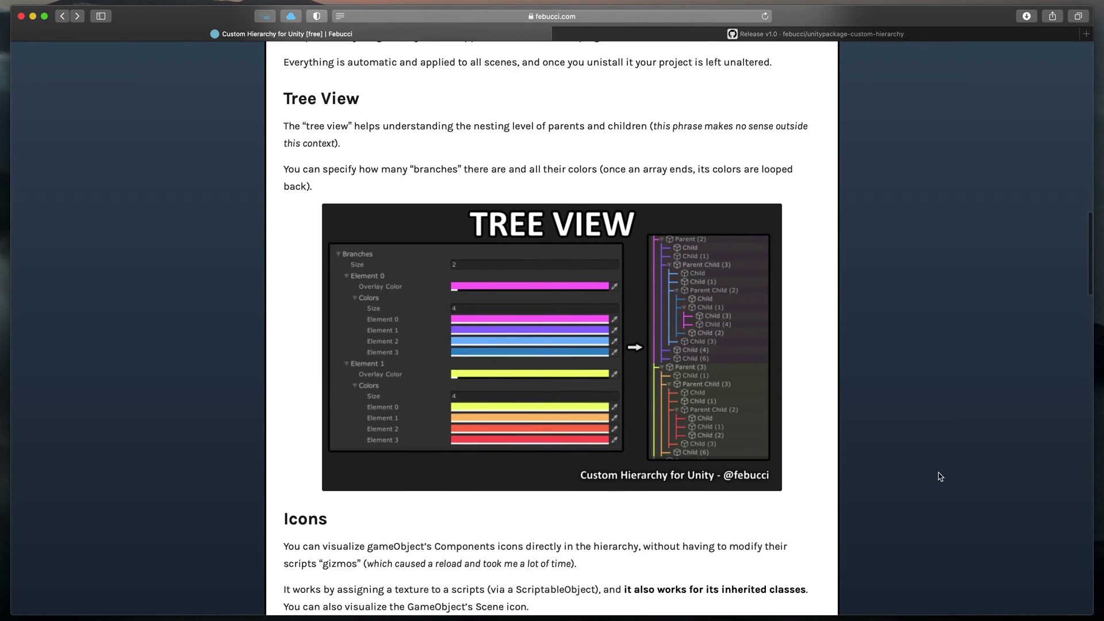
scroll(940, 476, "down", 8)
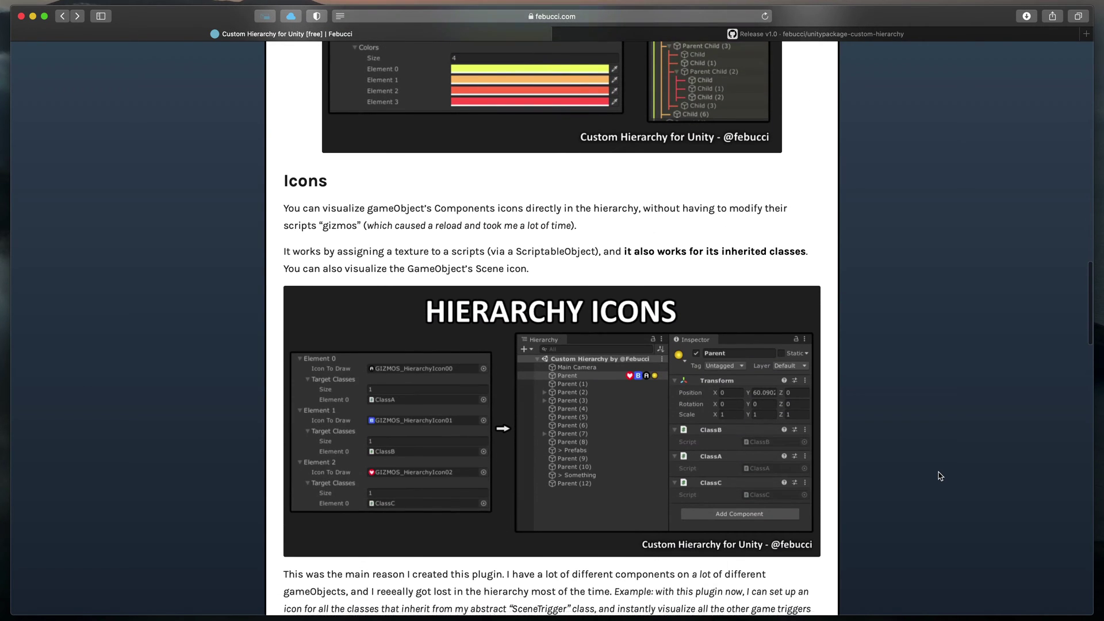
scroll(940, 476, "down", 7)
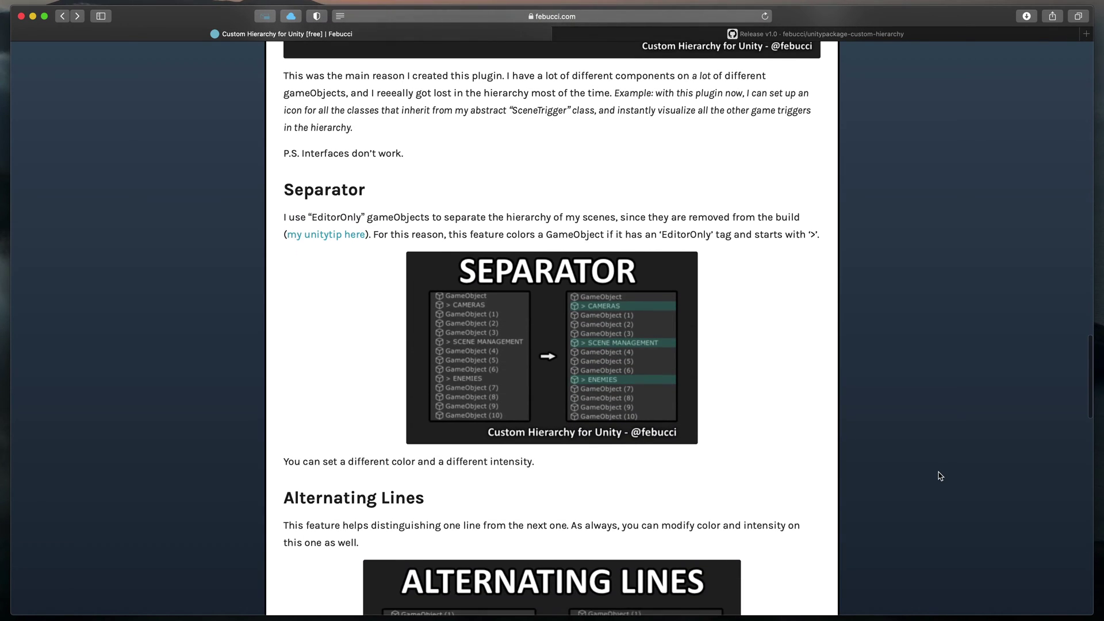
scroll(940, 476, "down", 5)
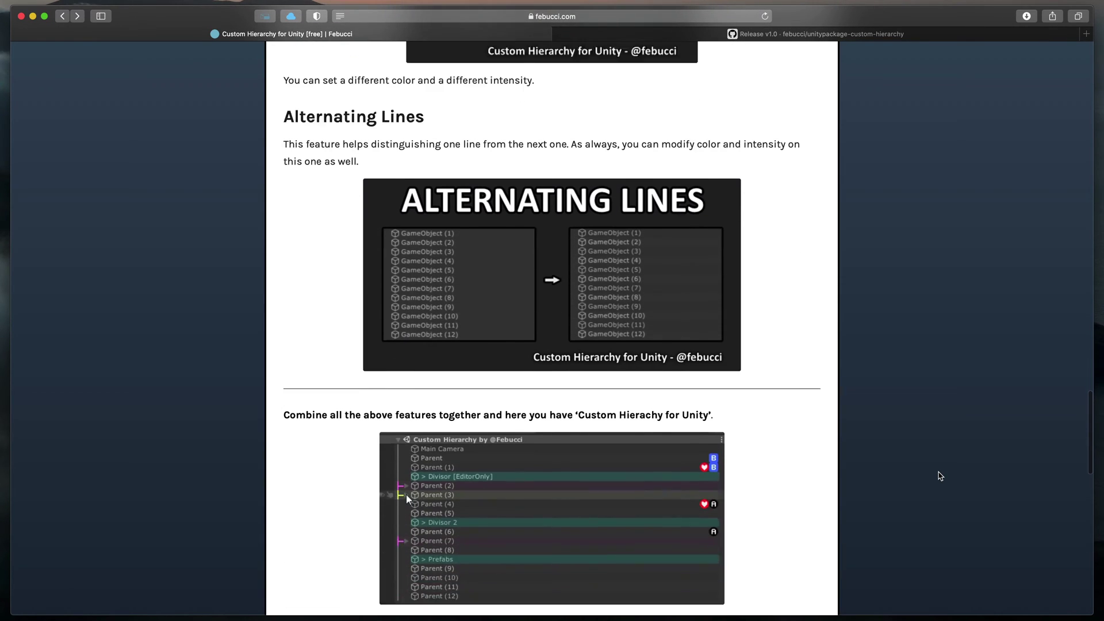
scroll(941, 476, "down", 4)
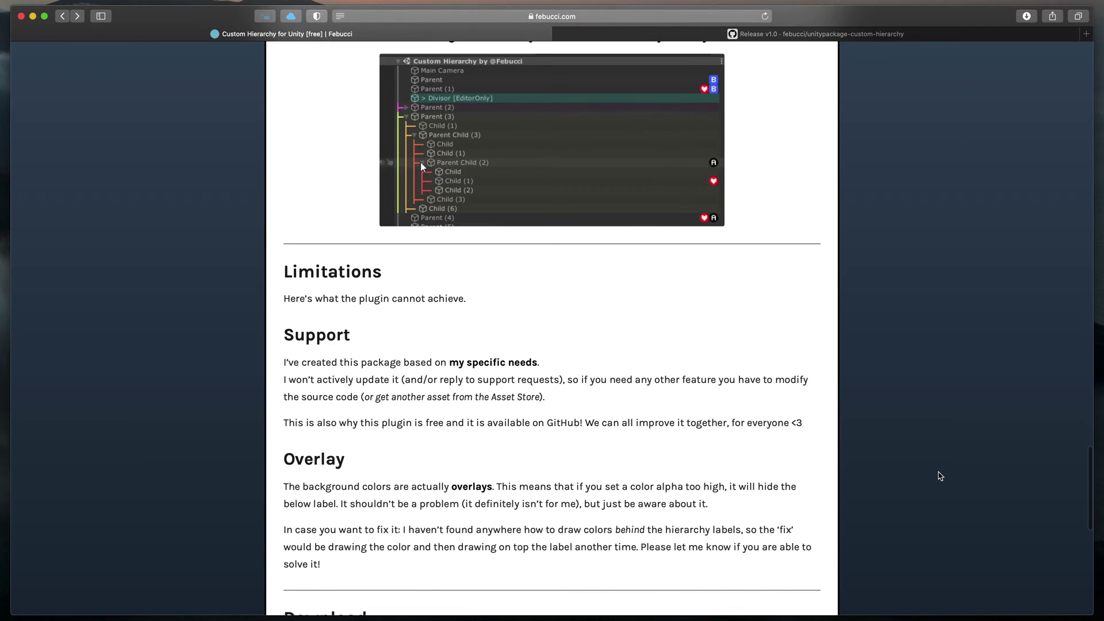
Download the v1.0 Custom Hierarchy .unitypackage from the GitHub release page
left_click(832, 38)
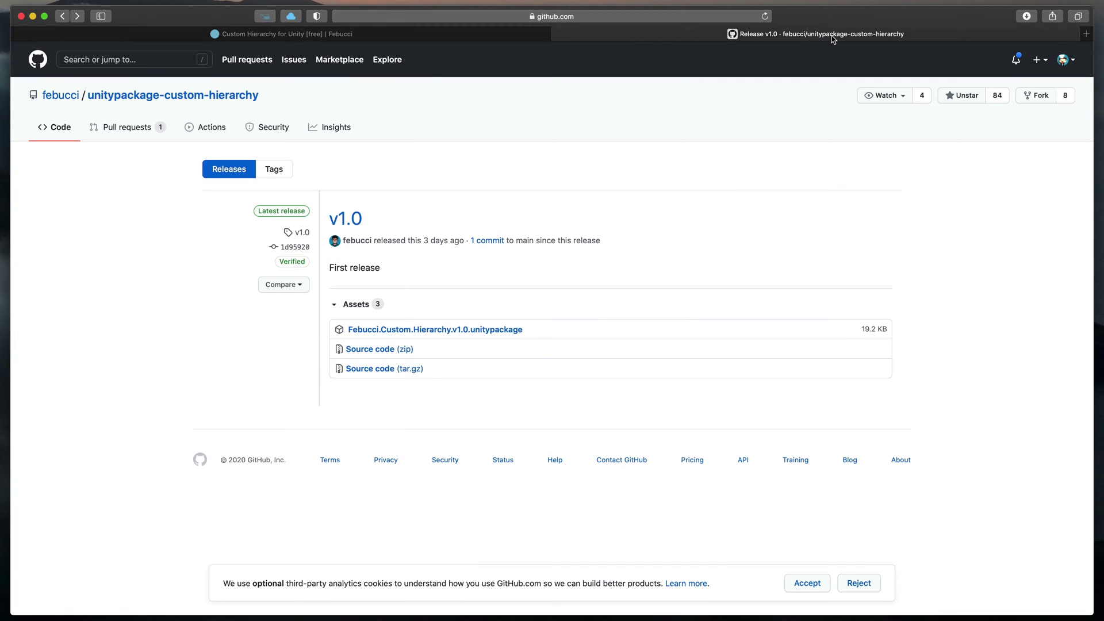
left_click(455, 332)
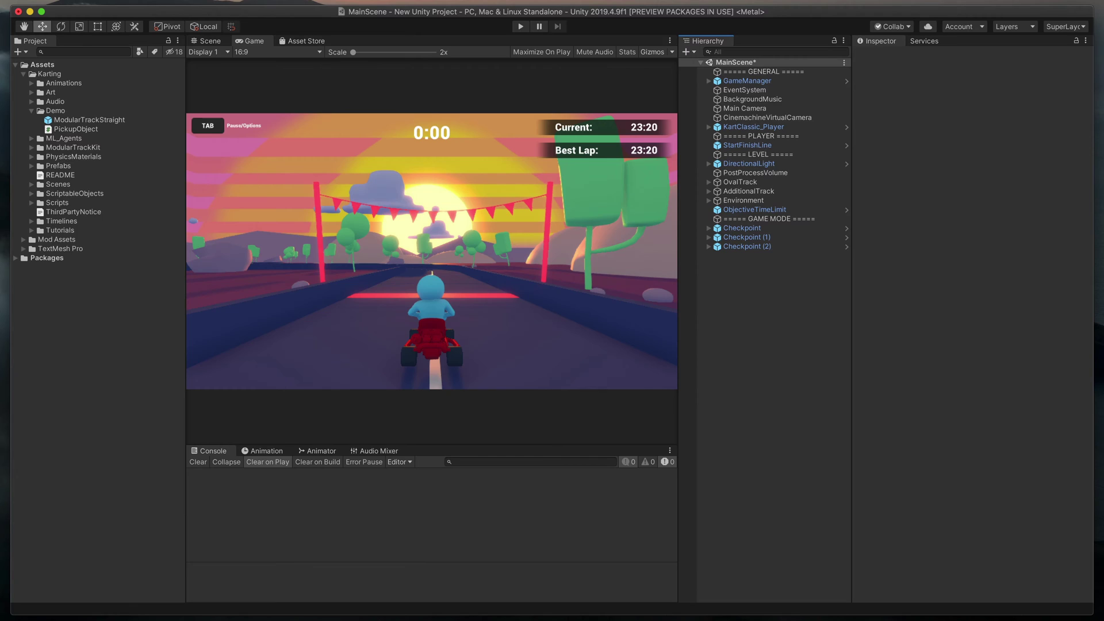
Import every file of the Febucci Custom Hierarchy v1.0 package into the Project
left_click_drag(1101, 345, 116, 346)
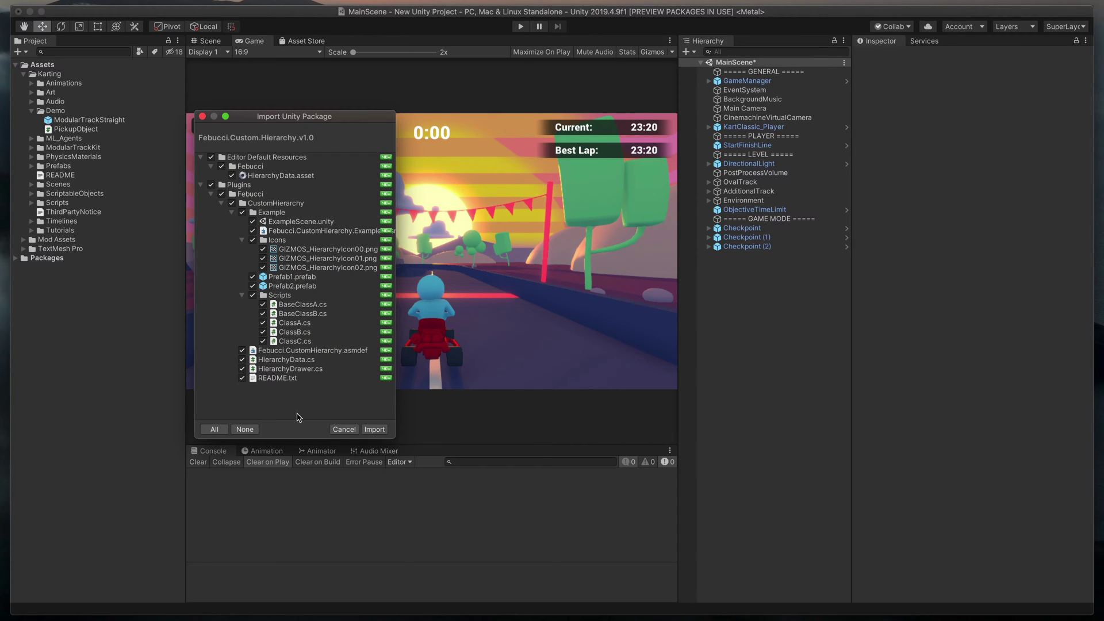
left_click(371, 430)
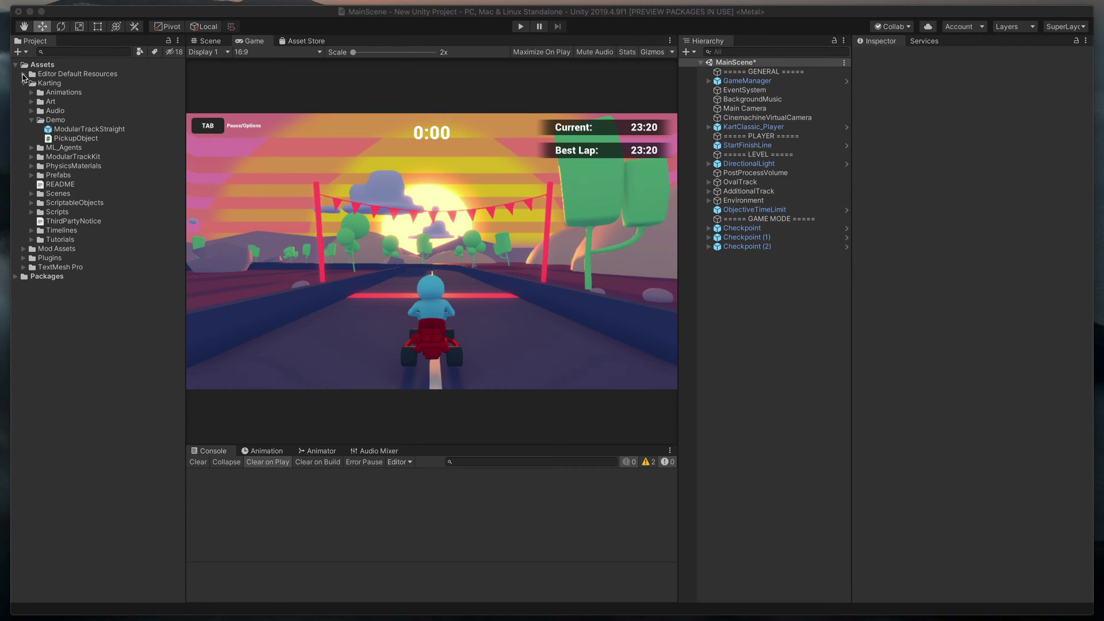
Show the HierarchyData asset from Editor Default Resources > Febucci in the Inspector
left_click(23, 75)
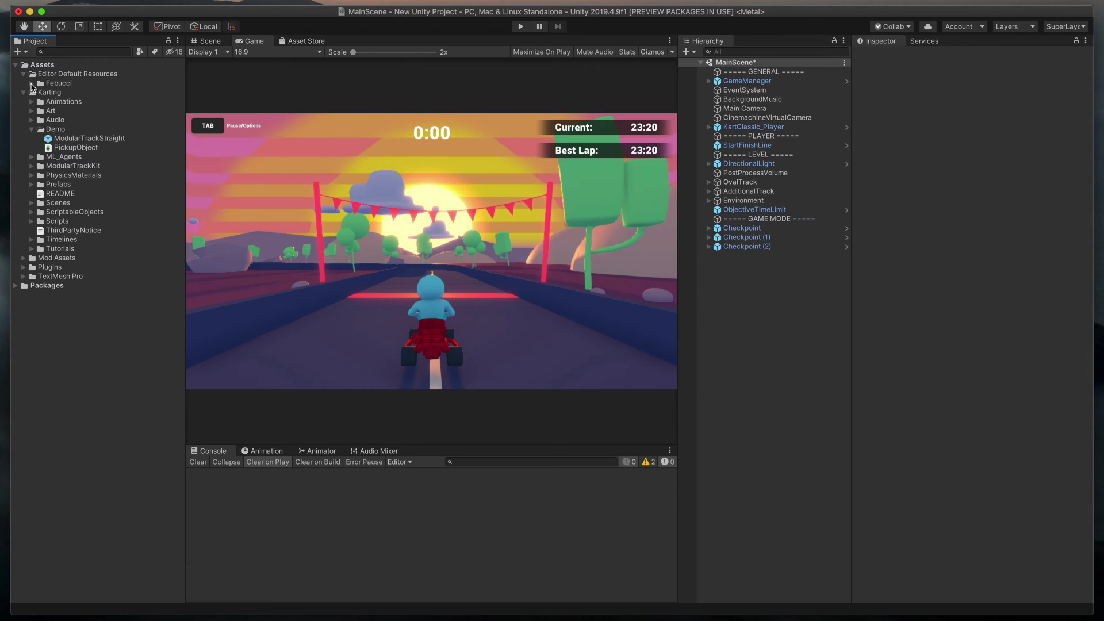
left_click(32, 84)
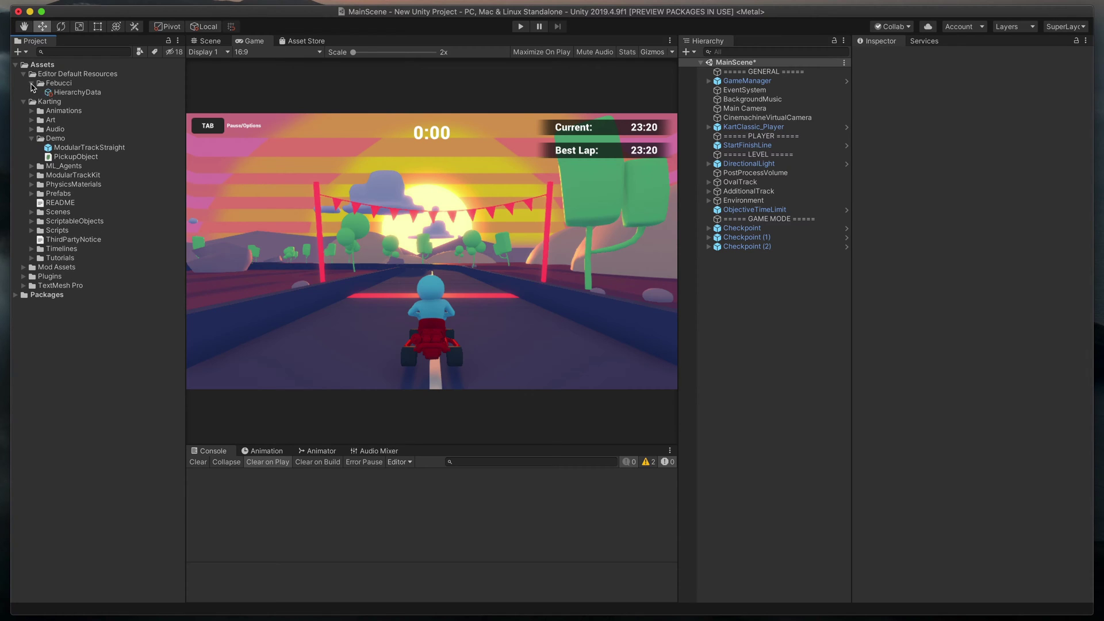
left_click(77, 92)
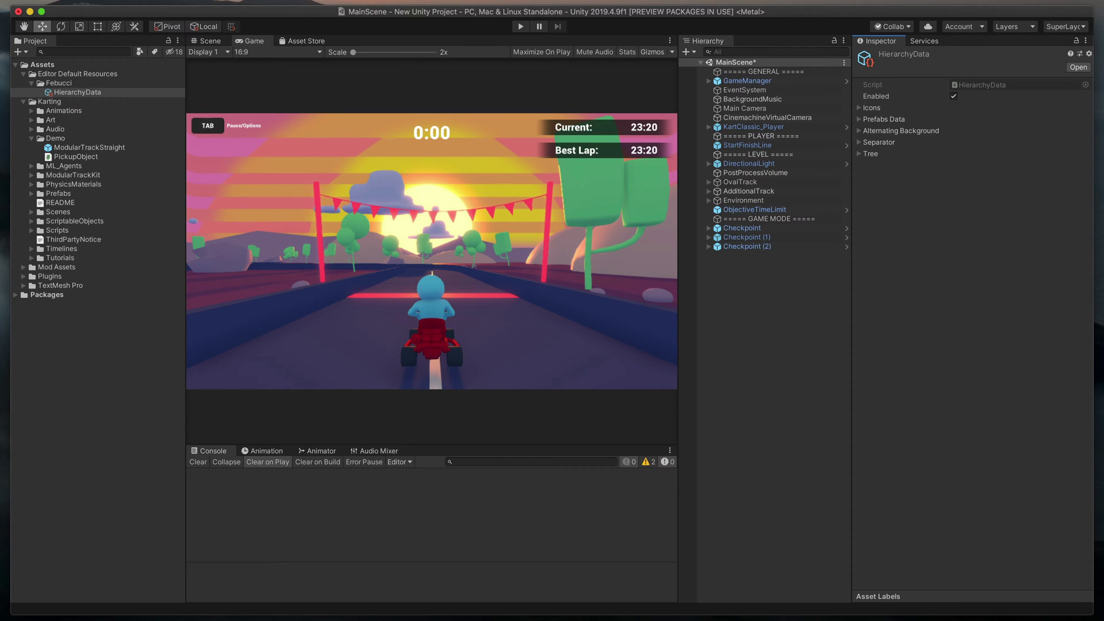
key("super+Tab")
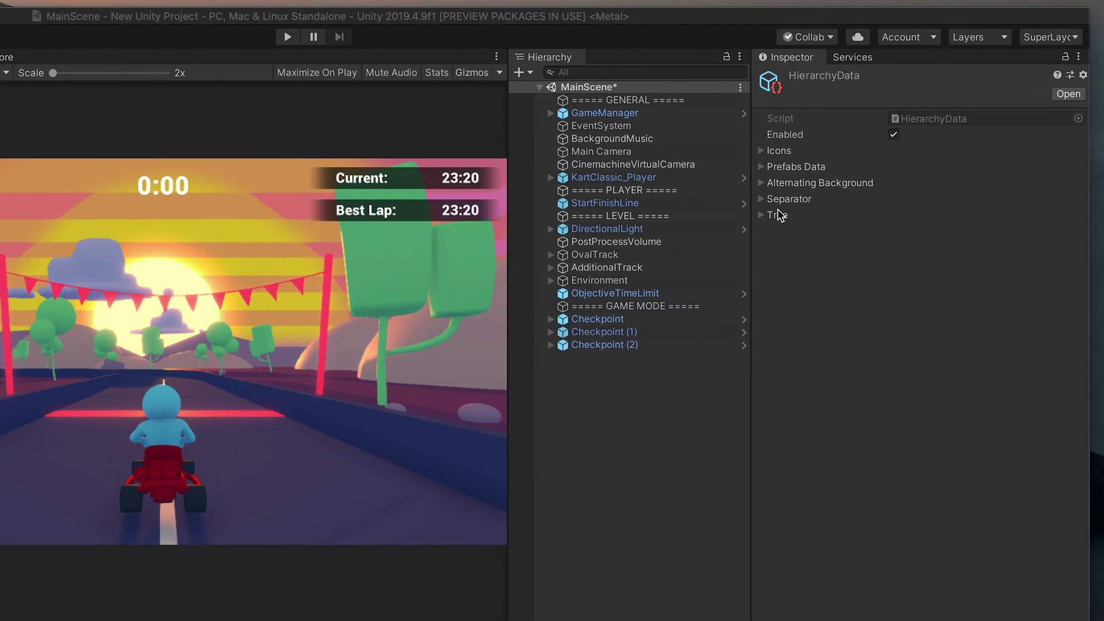
Set the Alternating Background colour to black with alpha 29
left_click(760, 183)
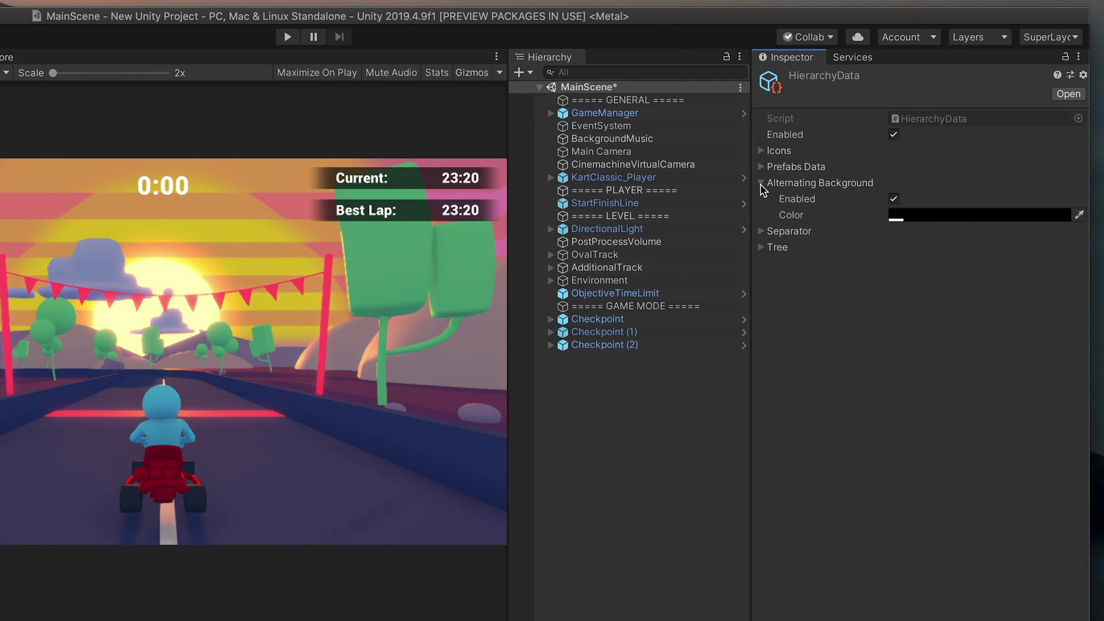
left_click(917, 215)
mouse_move(795, 571)
left_mouse_down()
mouse_move(870, 569)
mouse_move(788, 572)
mouse_move(799, 572)
left_mouse_up()
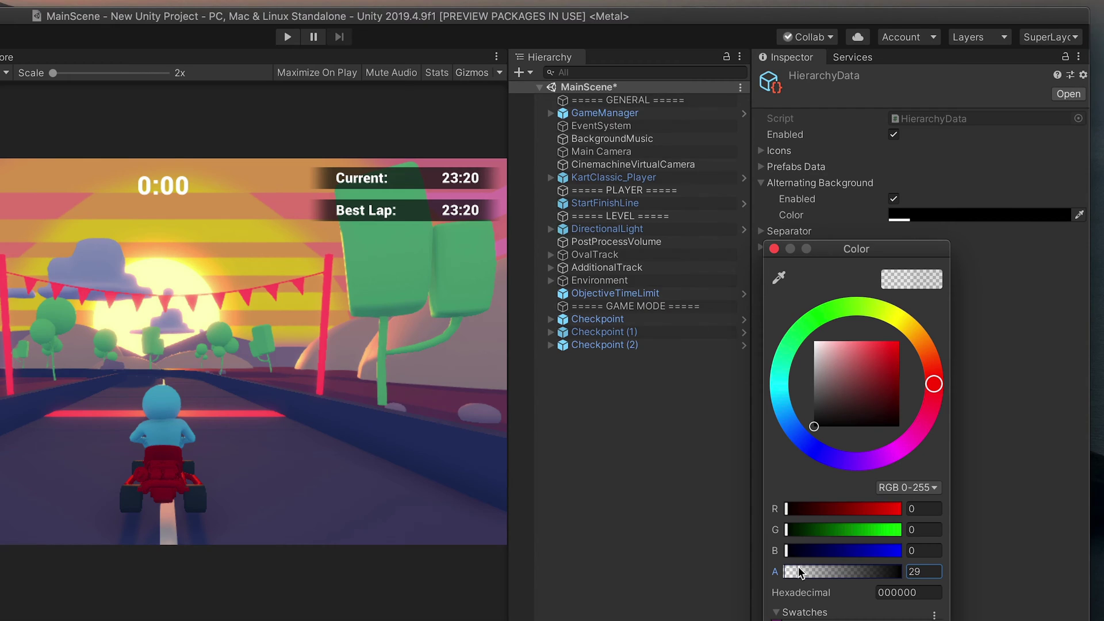
left_click(774, 248)
Reveal the Separator settings and tag the GENERAL, PLAYER, LEVEL and GAME MODE headers EditorOnly
left_click(761, 183)
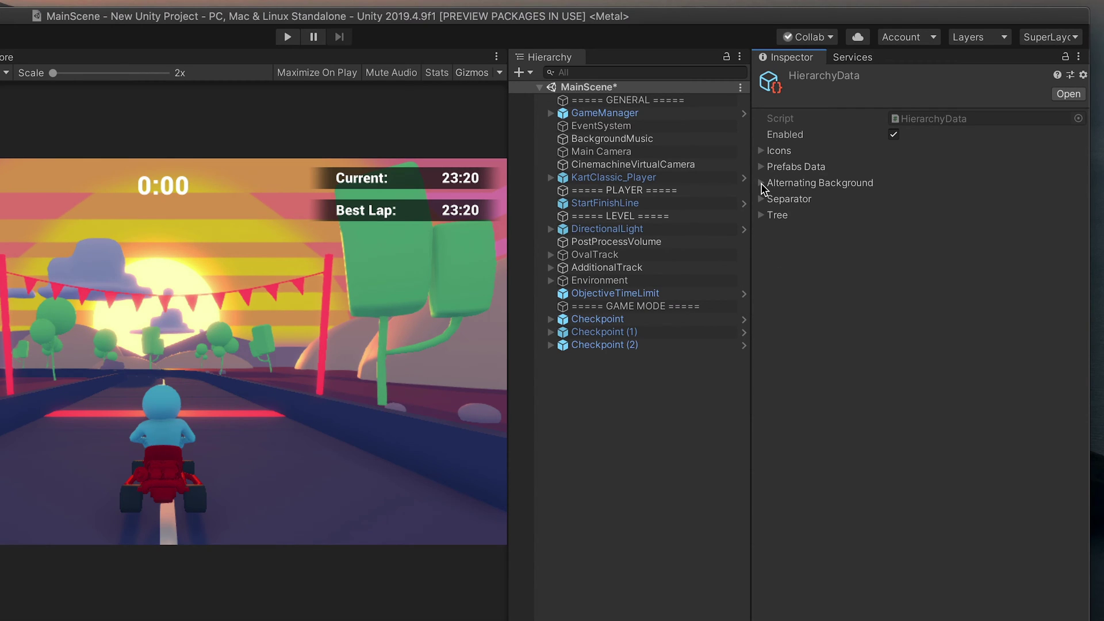
left_click(761, 200)
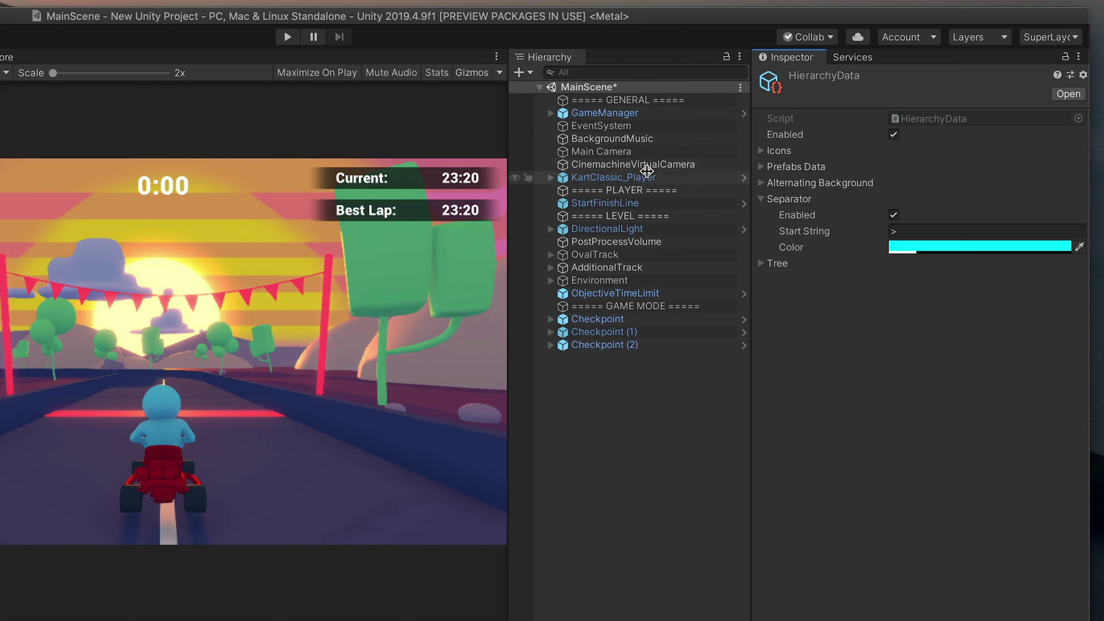
left_click(639, 101)
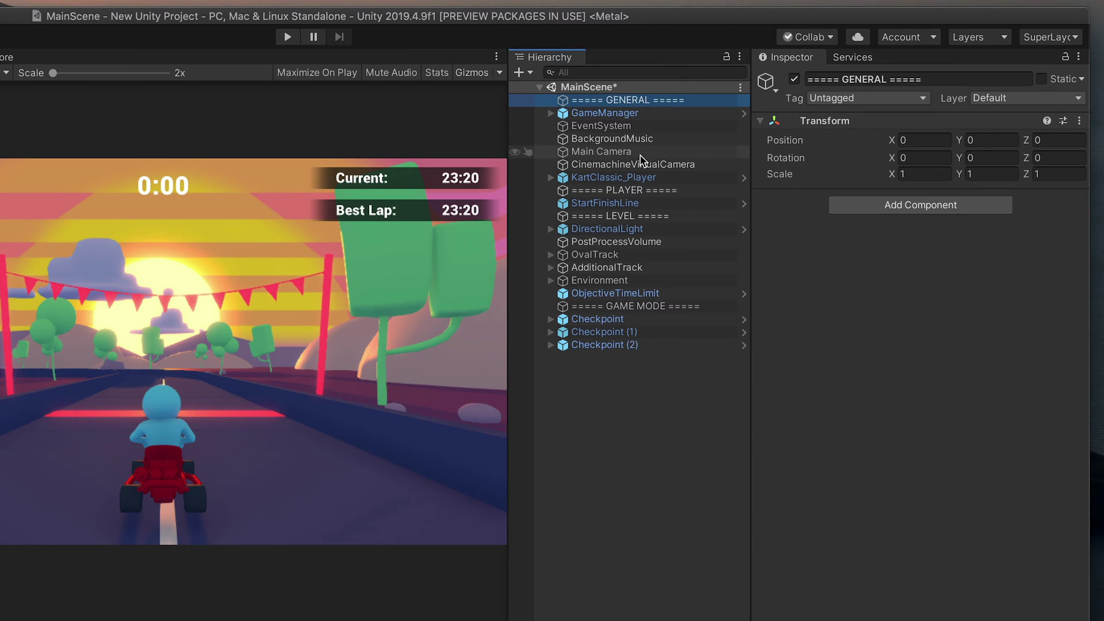
left_click(638, 192, "super")
left_click(637, 217, "super")
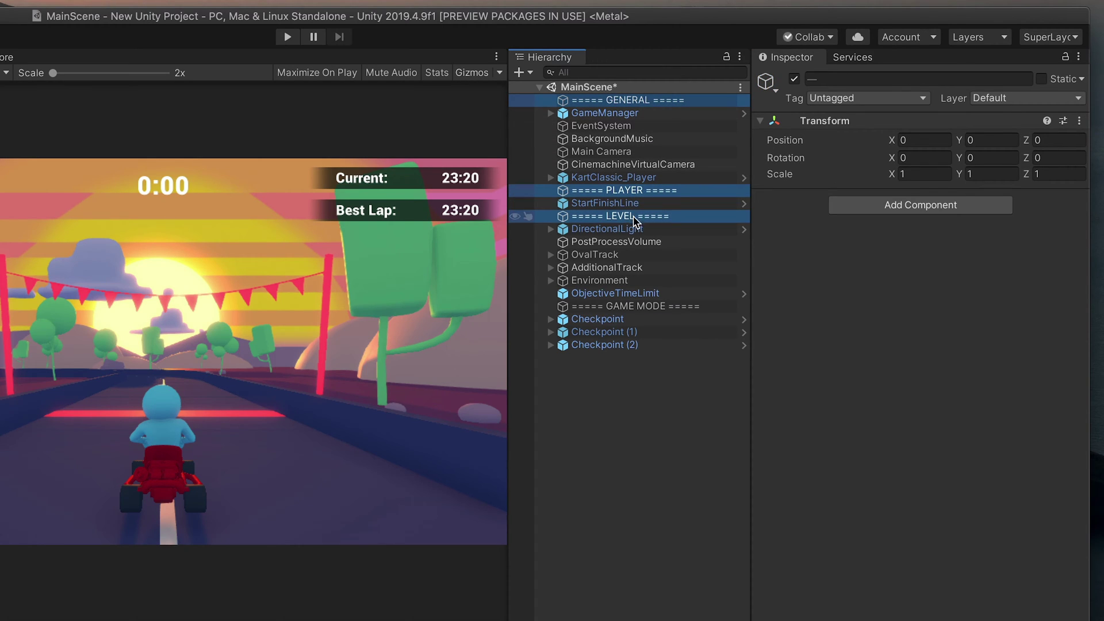
left_click(640, 307, "super")
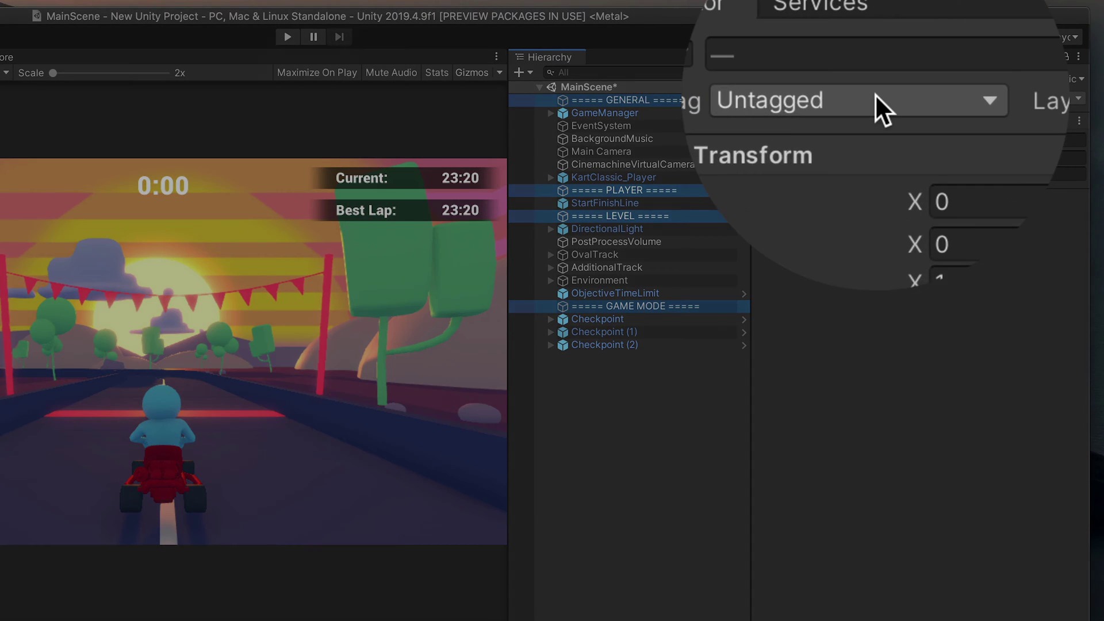
left_click(875, 99)
left_click(865, 139)
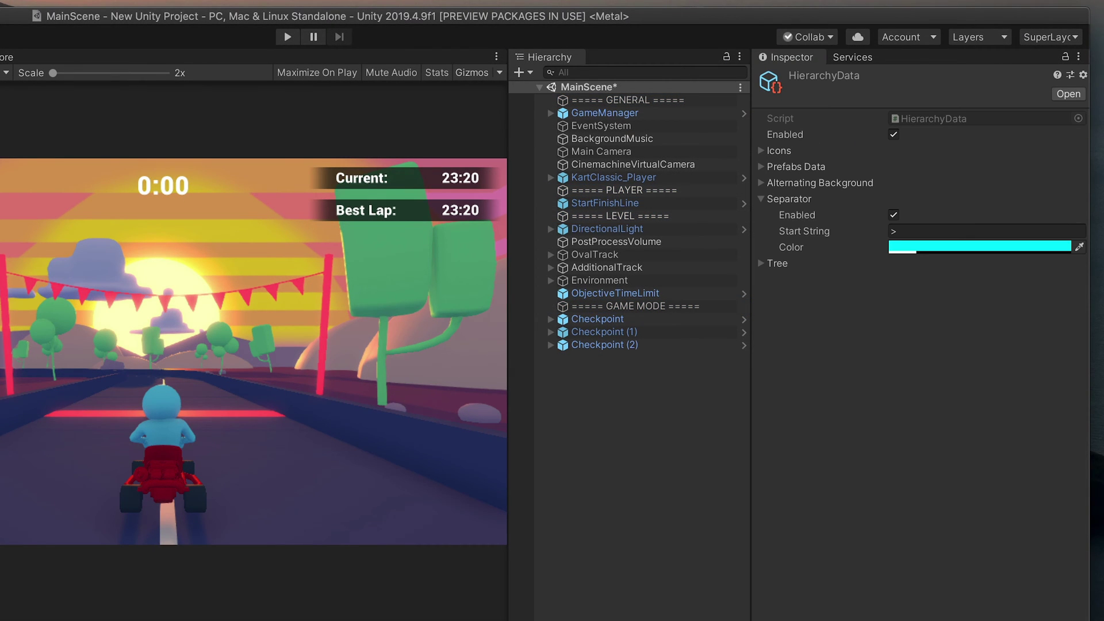
Change the separator start string to '=' and its colour to yellow FFEB00 at alpha 71
left_click(989, 231)
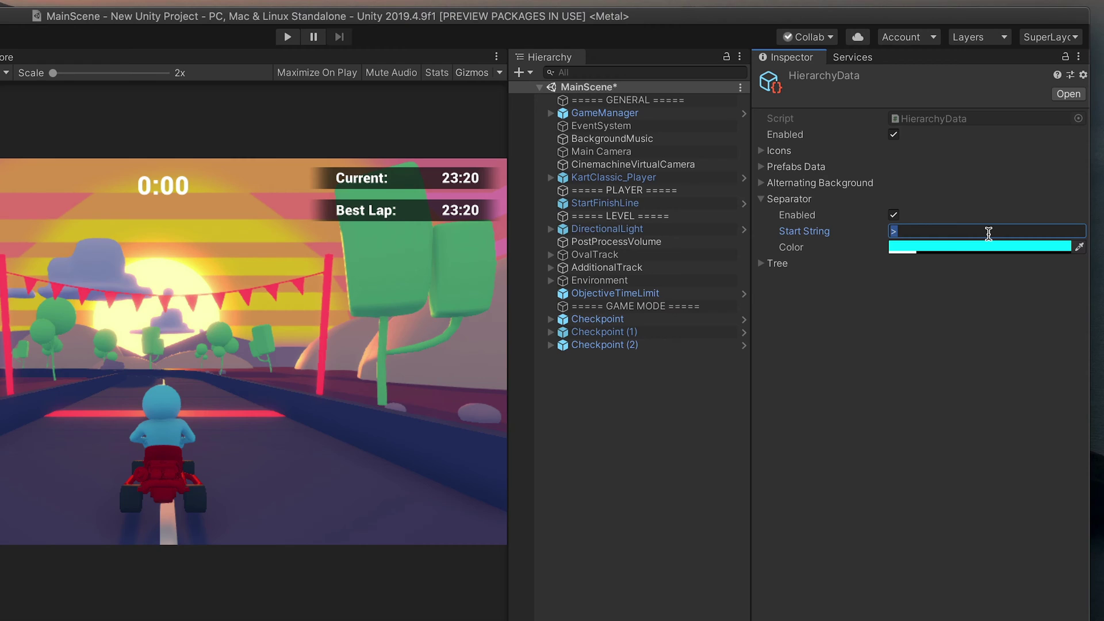
type("=")
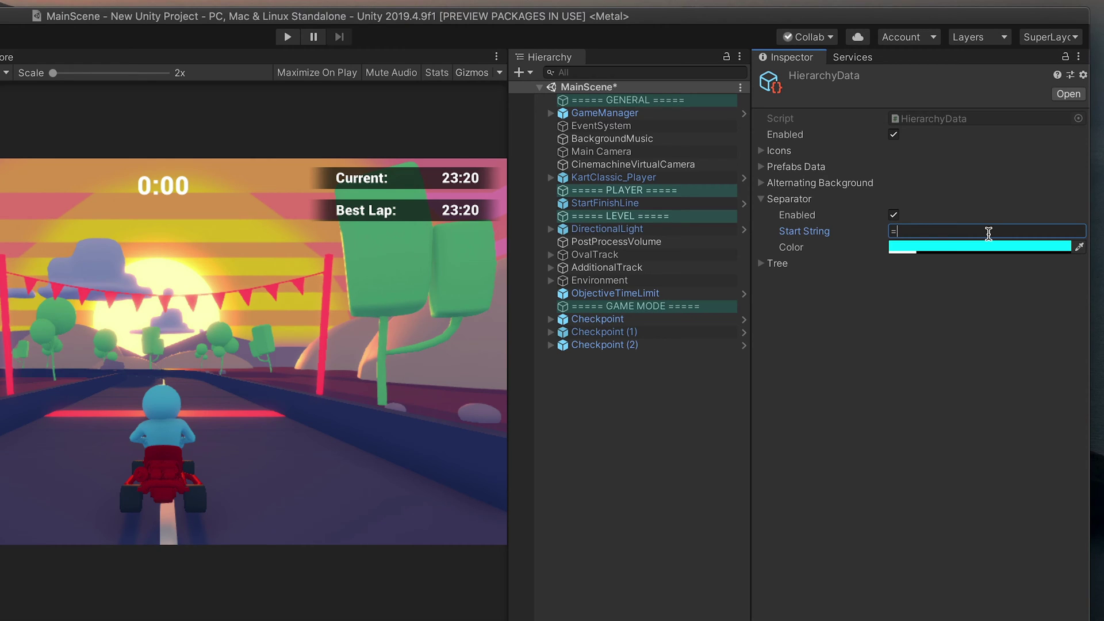
left_click(938, 251)
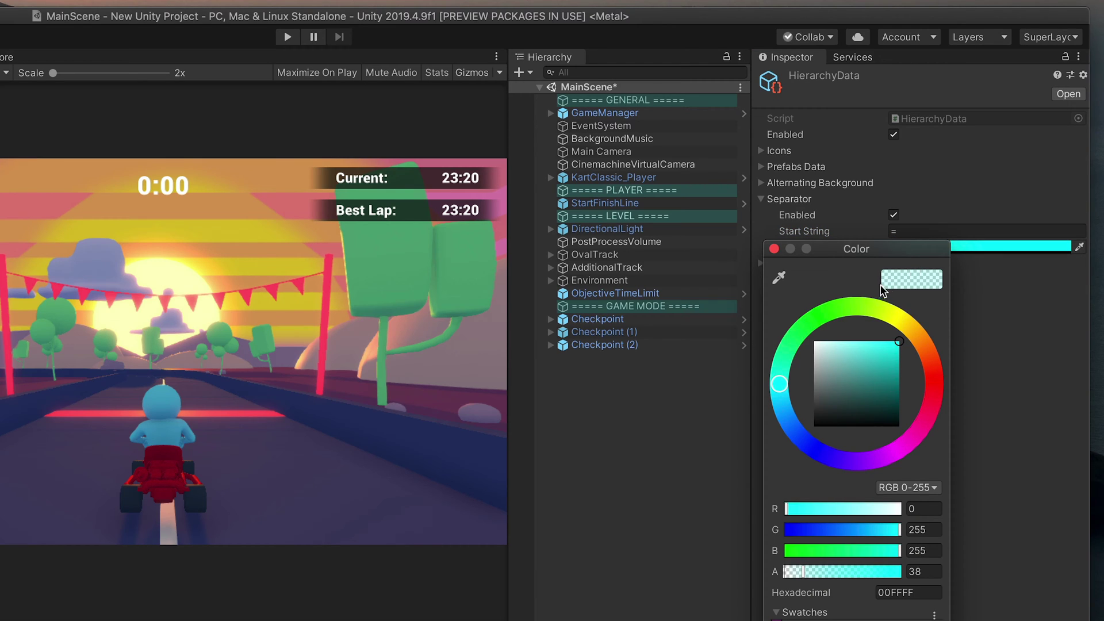
left_click(900, 320)
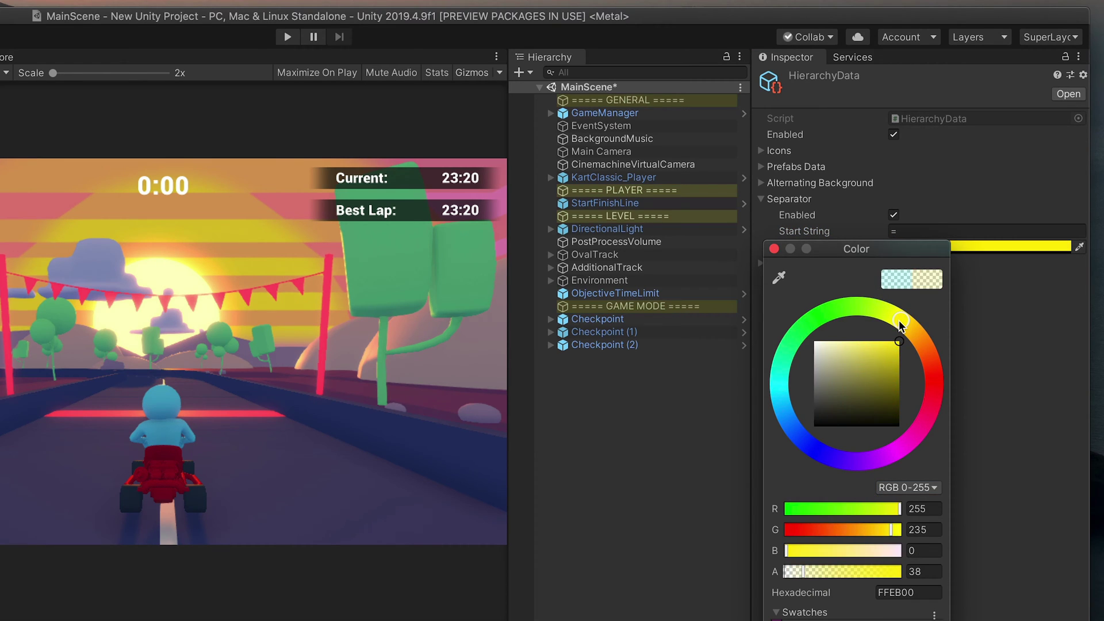
left_click_drag(807, 572, 816, 571)
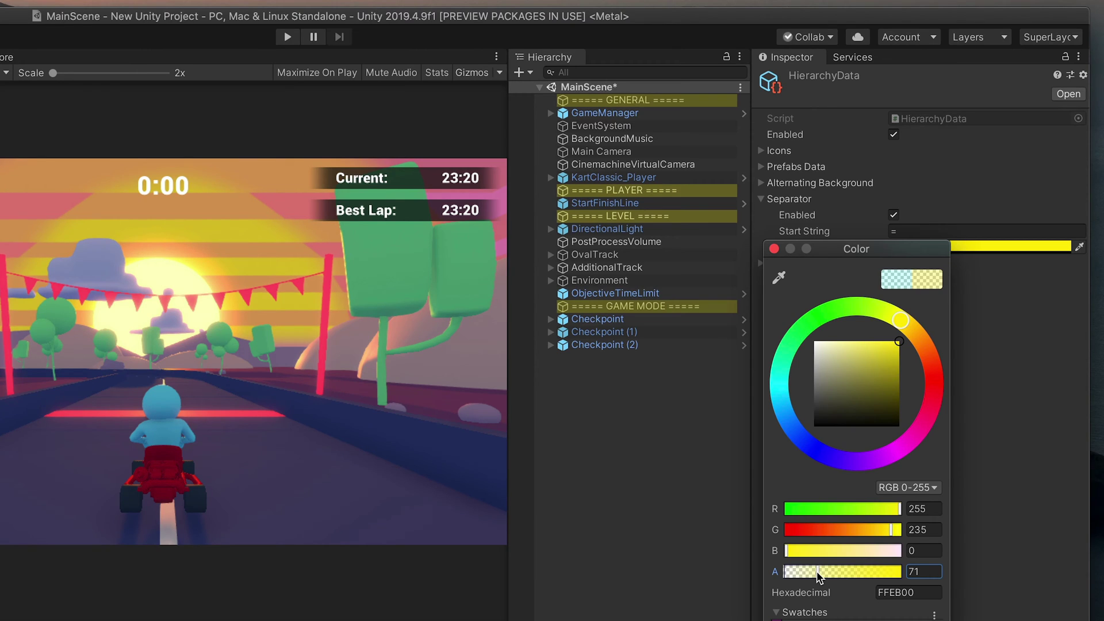
Set PickupObject as the first icon pair's target class, then expand the second and third pairs
left_click(774, 248)
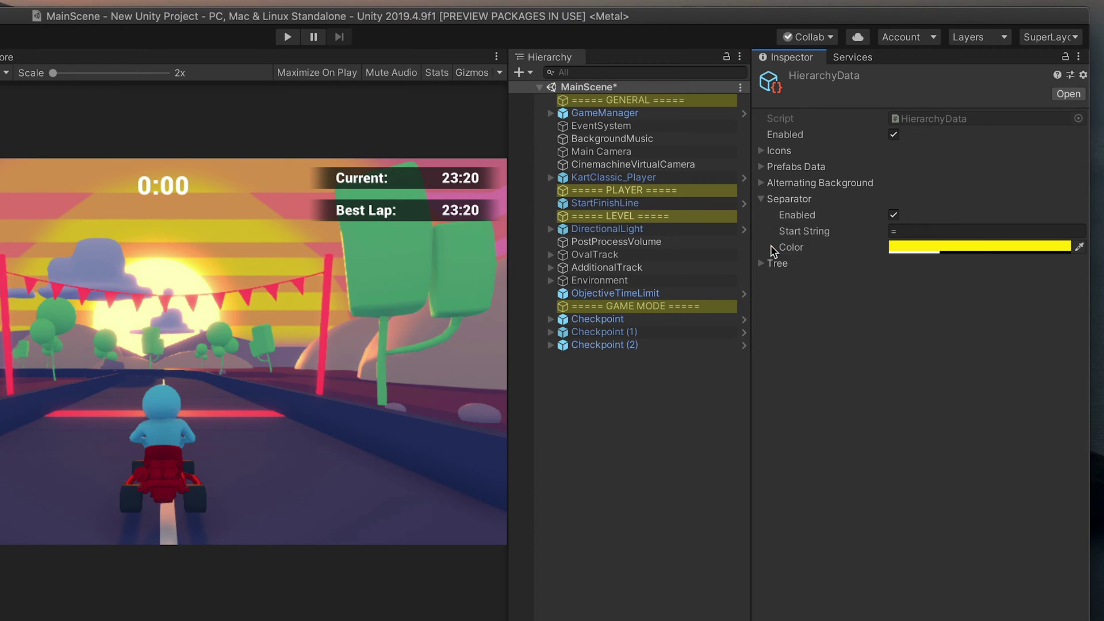
left_click(761, 201)
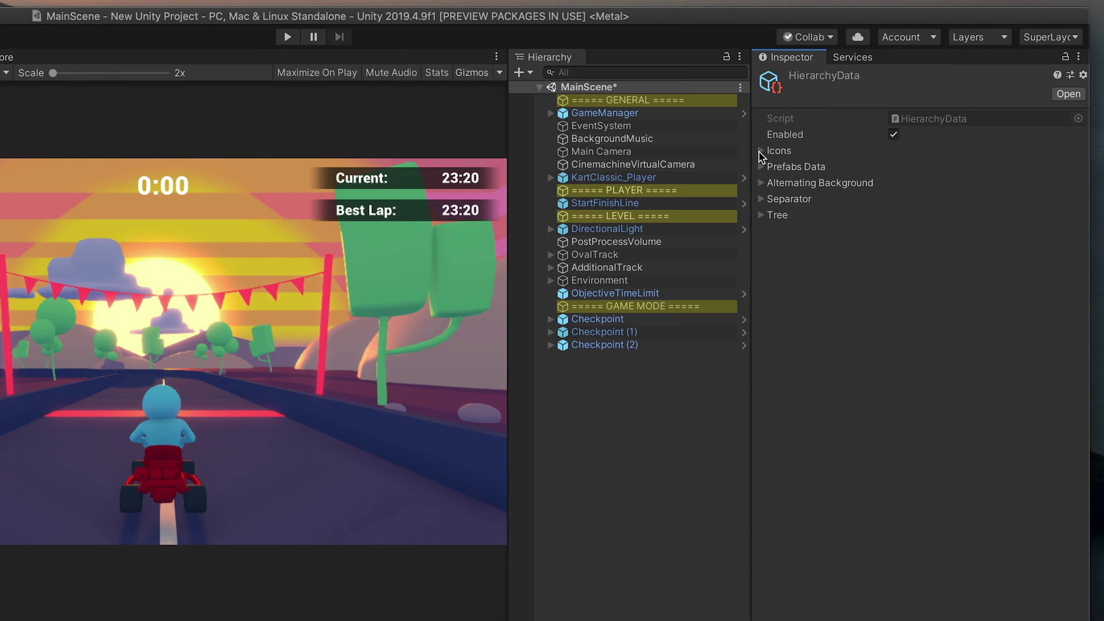
left_click(760, 150)
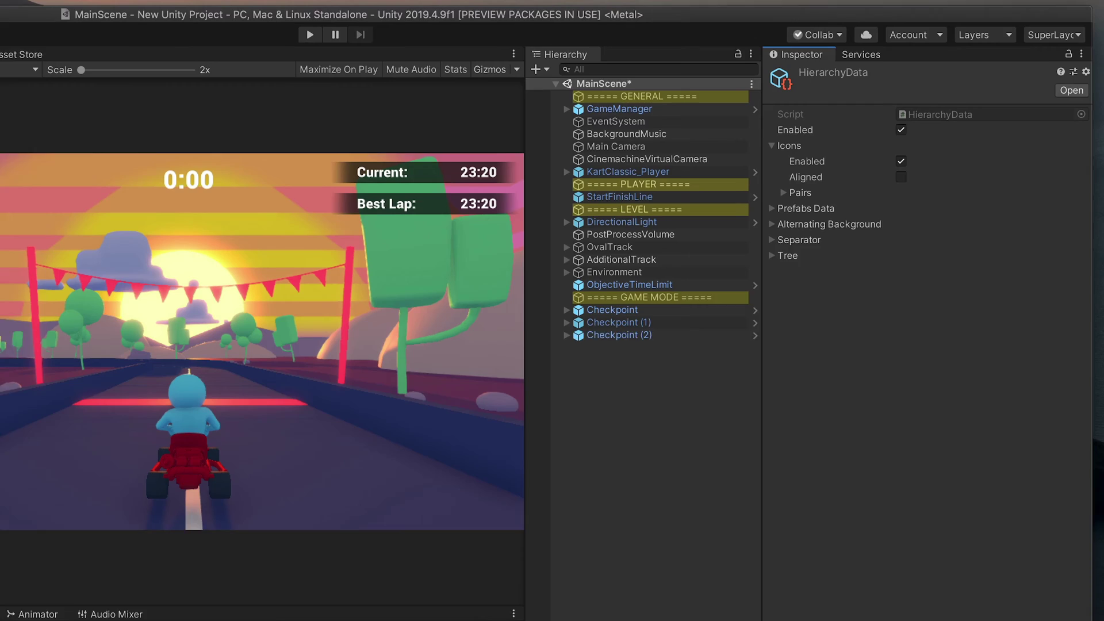
left_click(783, 193)
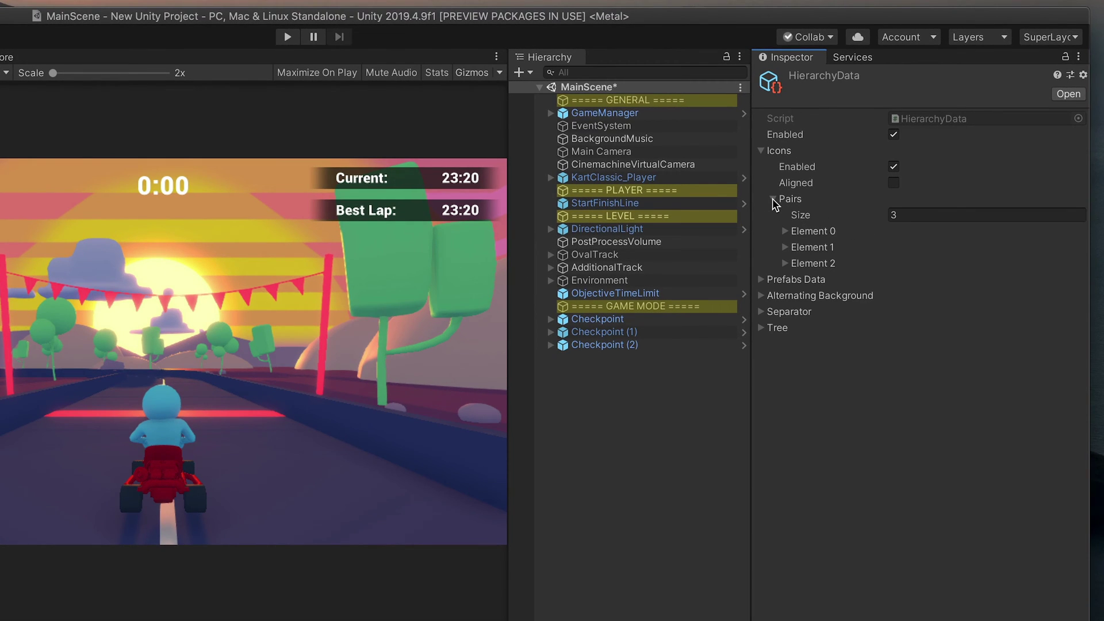
left_click(785, 231)
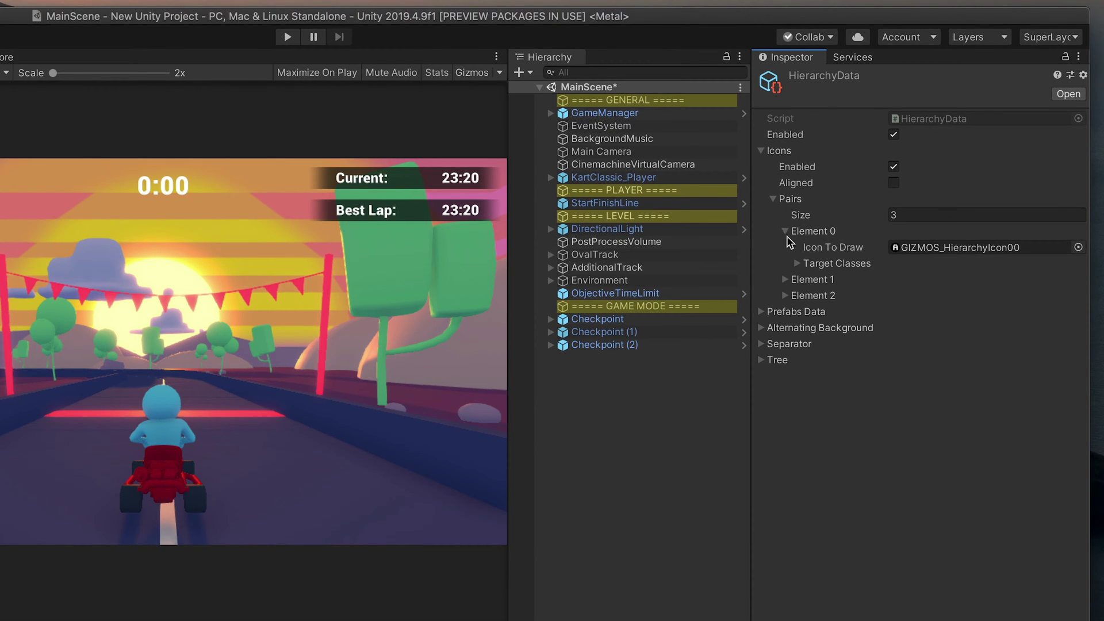
left_click(798, 264)
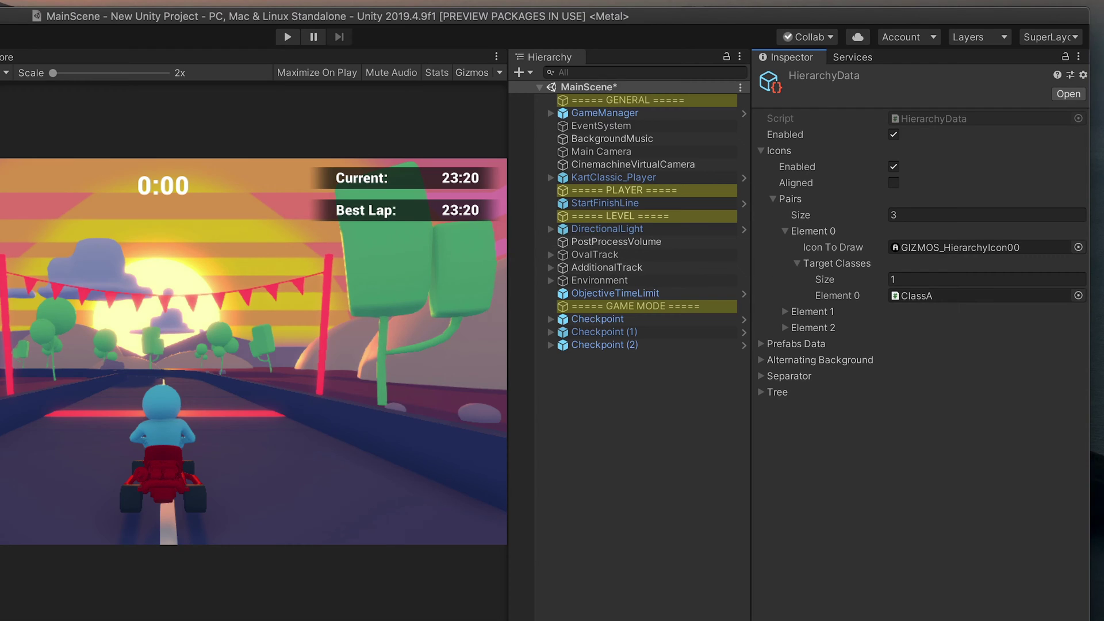
left_click_drag(518, 256, 1026, 299)
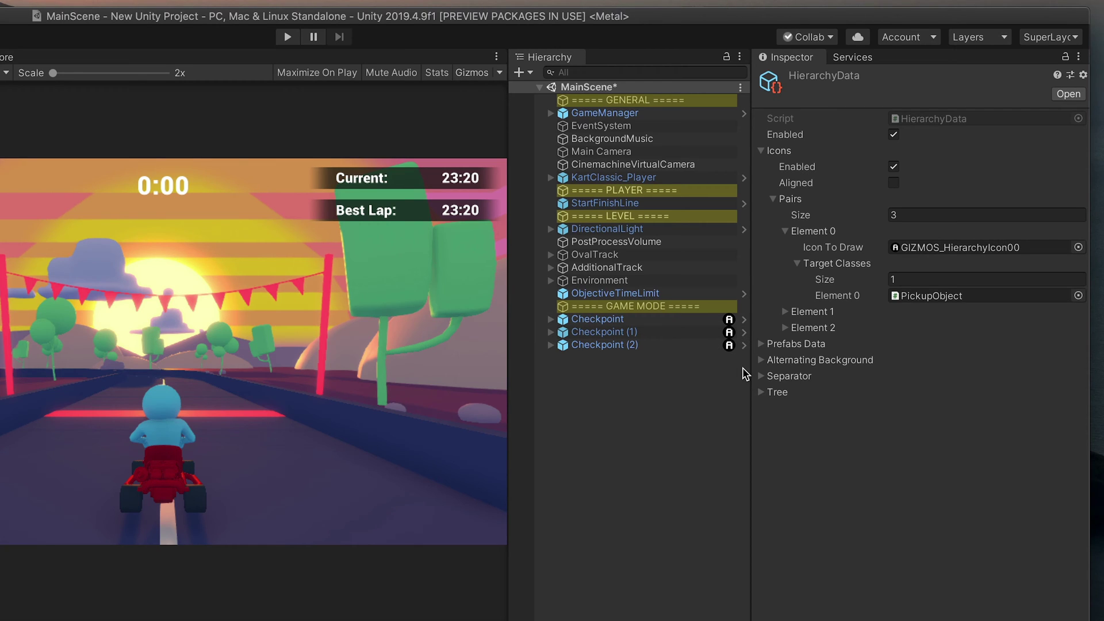
left_click(786, 313)
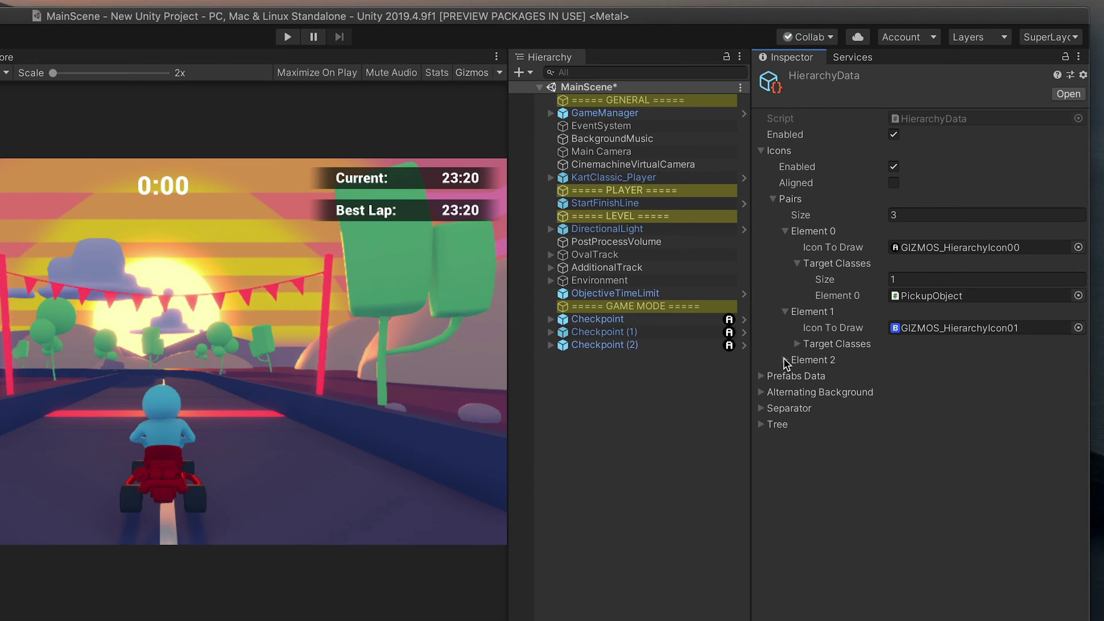
left_click(786, 361)
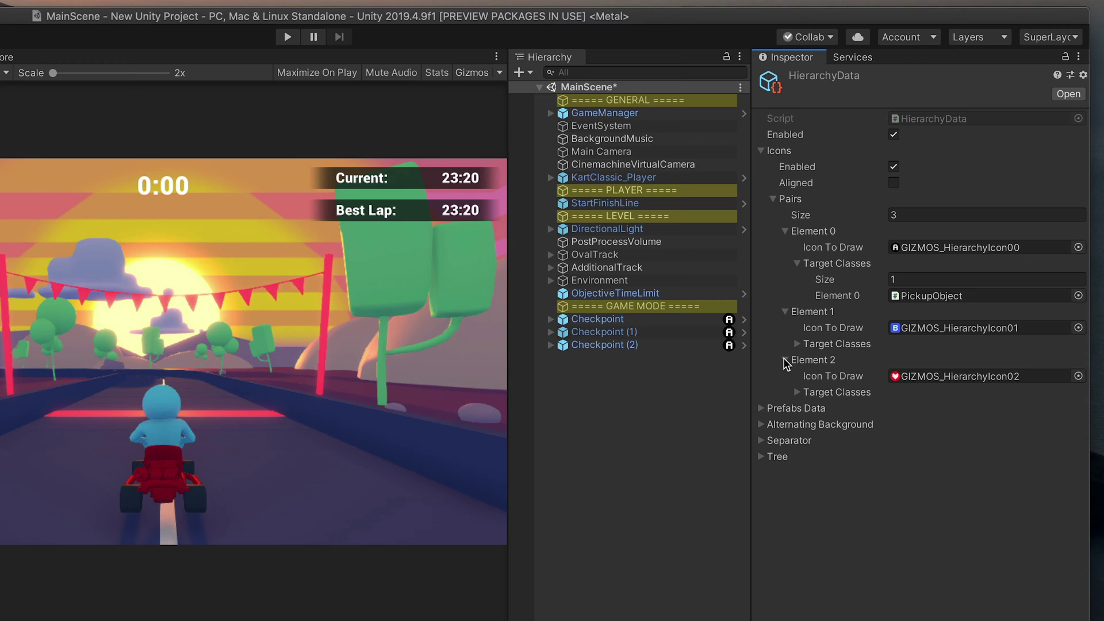
Assign the ModularTrackStraight prefab to Prefabs Data Element 0, with AdditionalTrack expanded
left_click(761, 150)
left_click(760, 166)
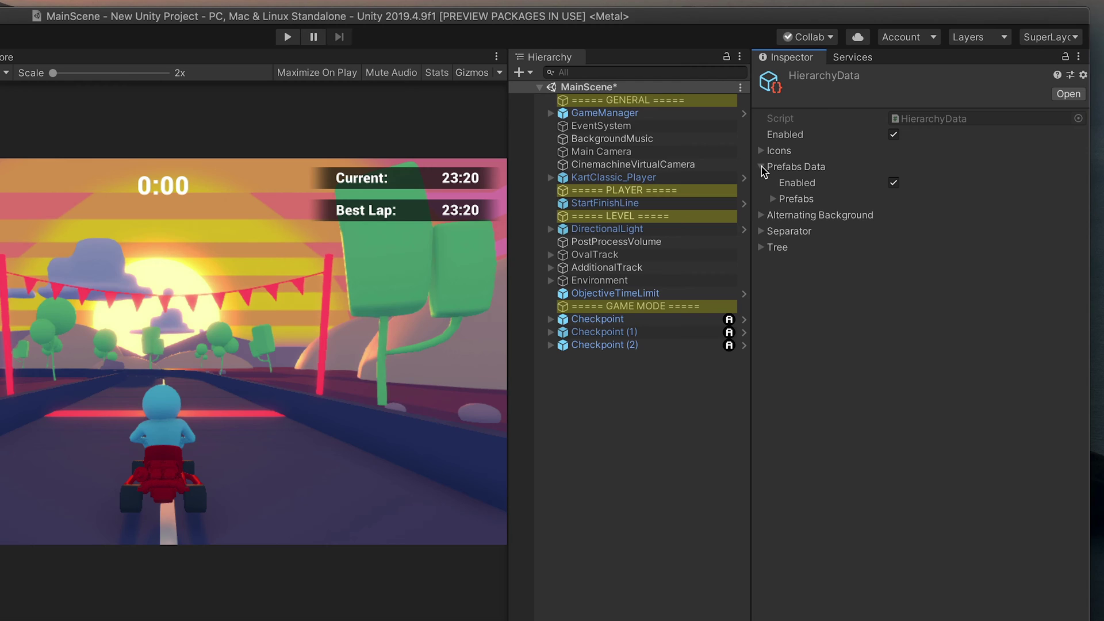
left_click(551, 267)
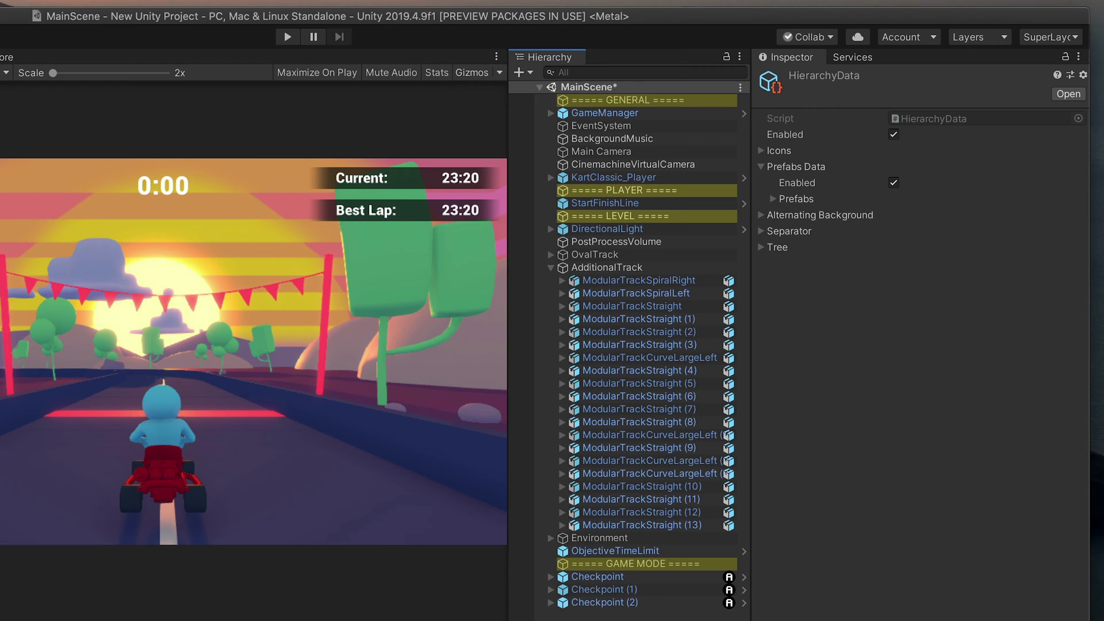
left_click(773, 198)
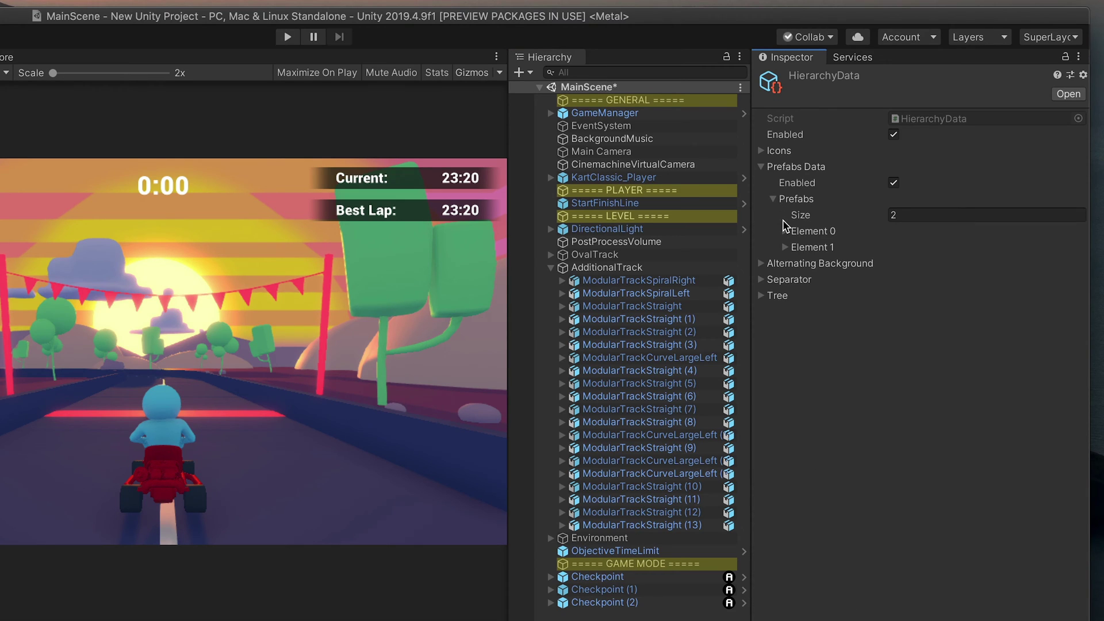
left_click(785, 231)
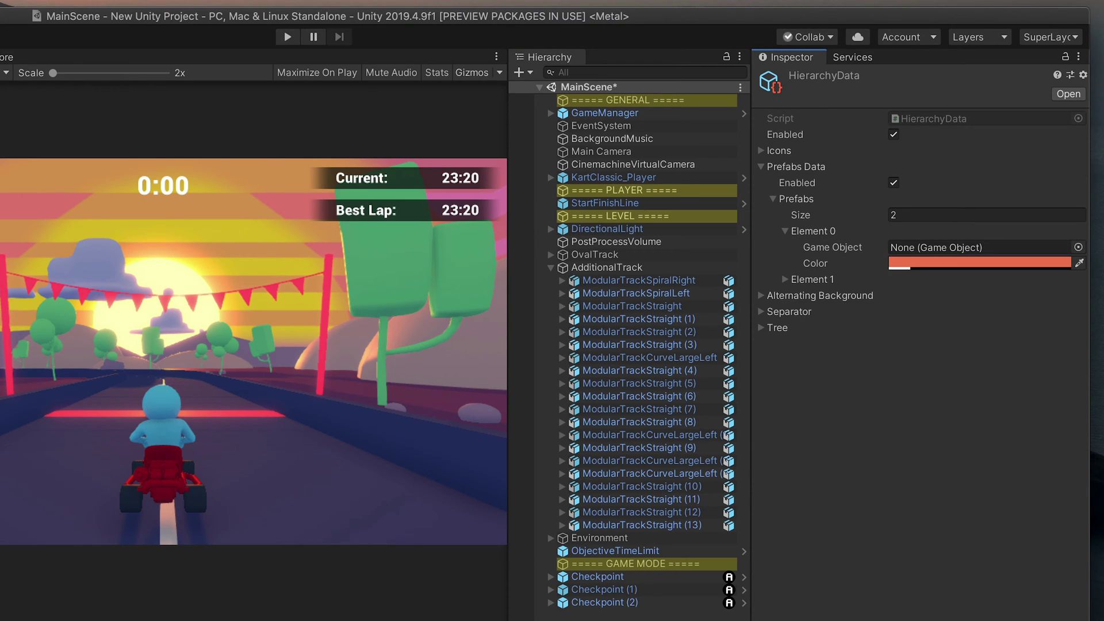
left_click_drag(6, 184, 915, 249)
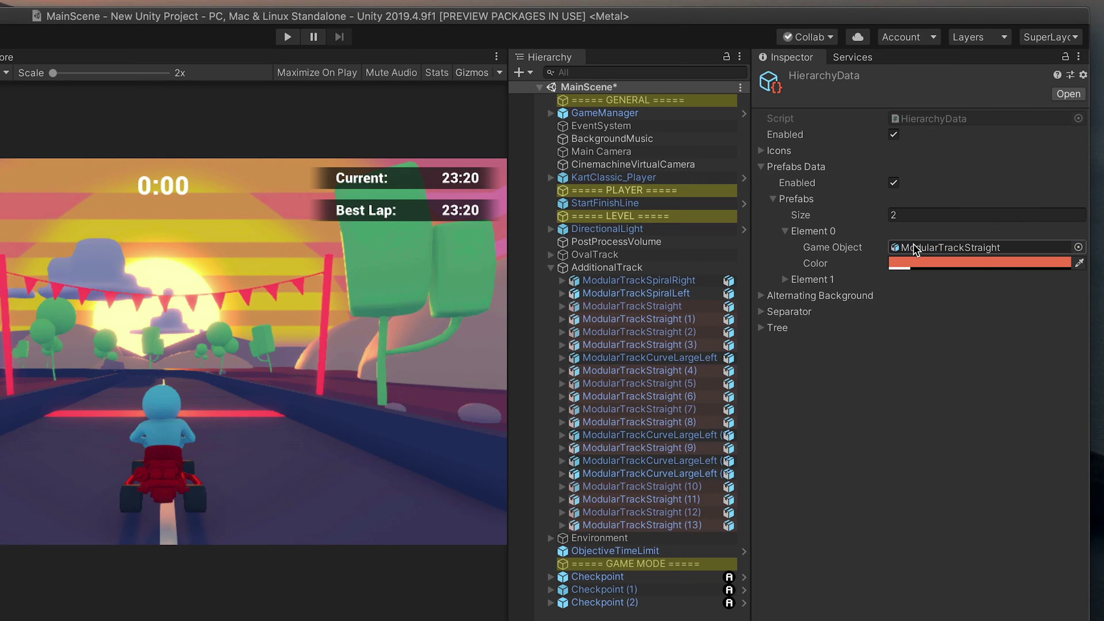
Set that prefab's tint colour to red EF5858 at alpha 83
left_click(913, 262)
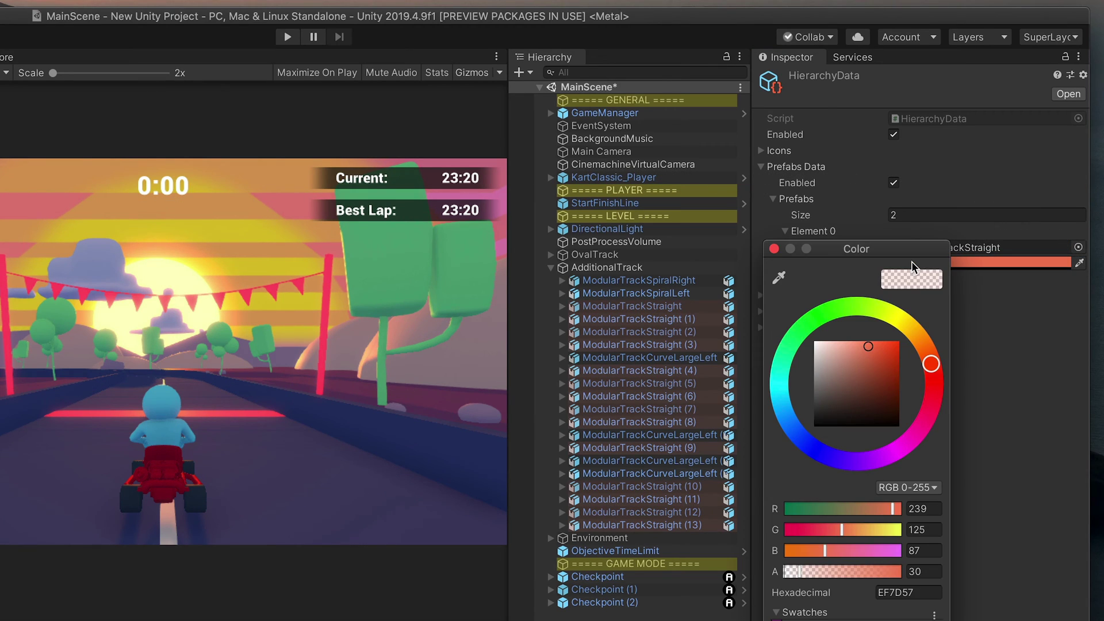
left_click_drag(929, 375, 934, 386)
left_click(827, 572)
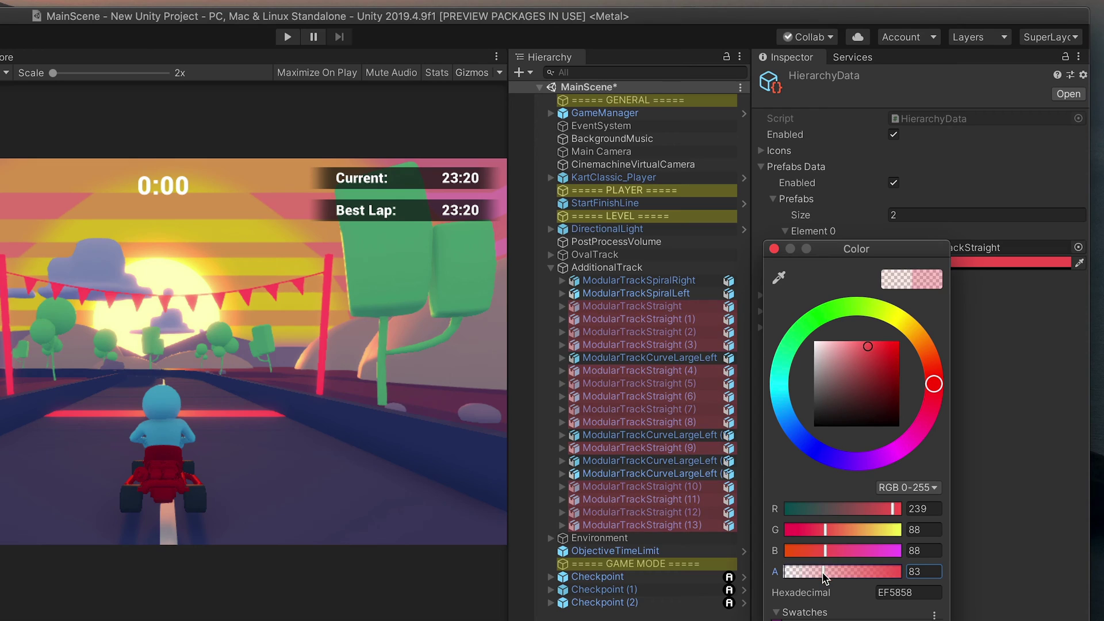
left_click(1004, 545)
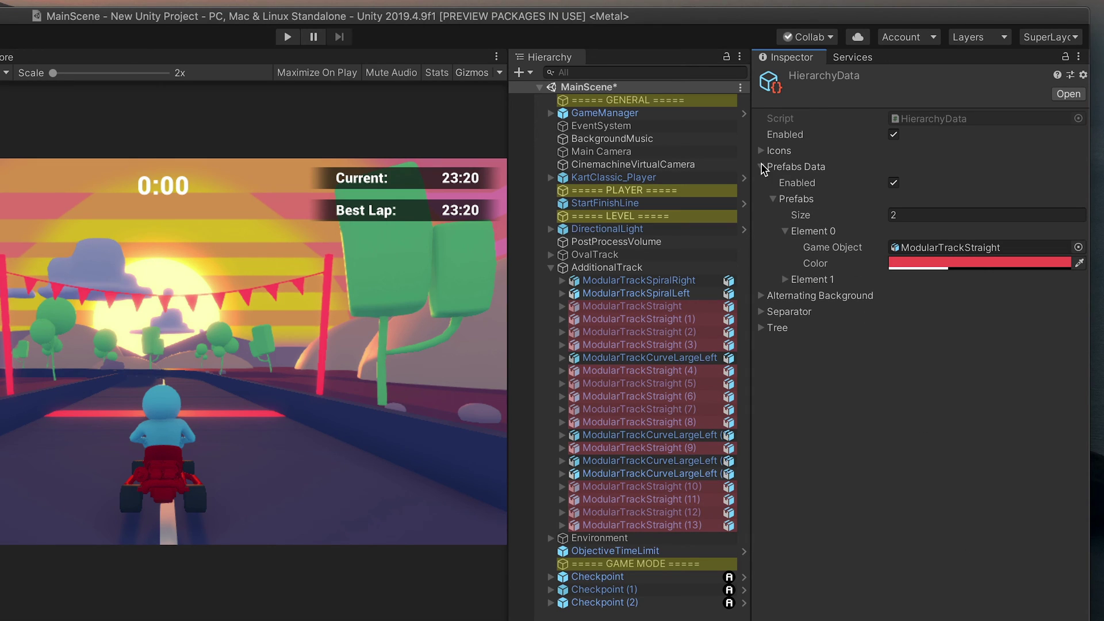
Enable the coloured tree branch lines in the Tree settings
left_click(763, 166)
left_click(761, 215)
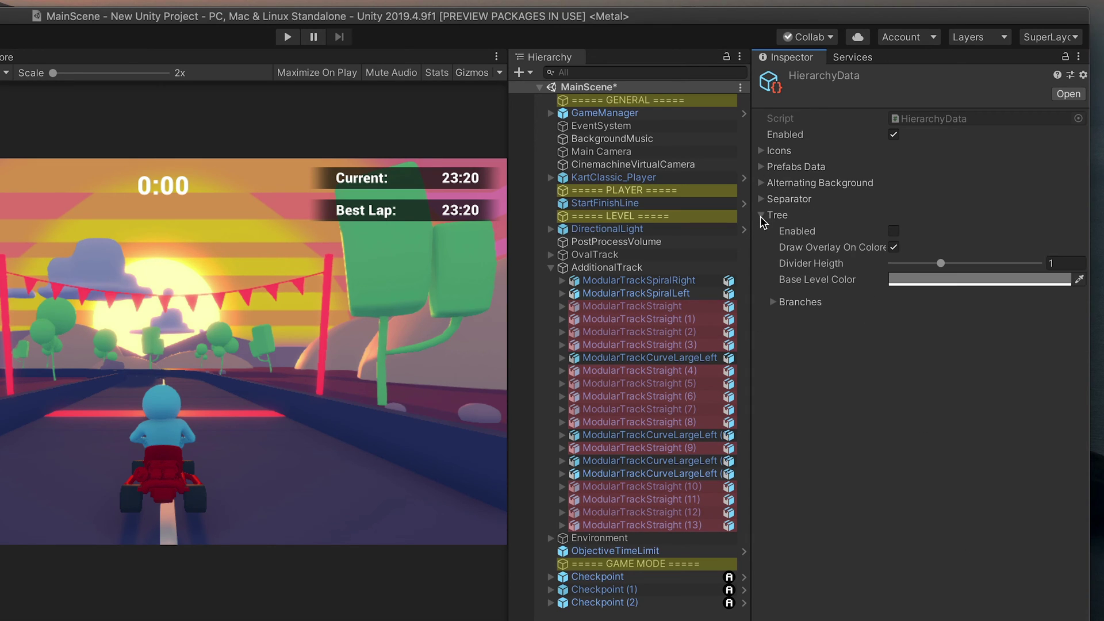
left_click(895, 233)
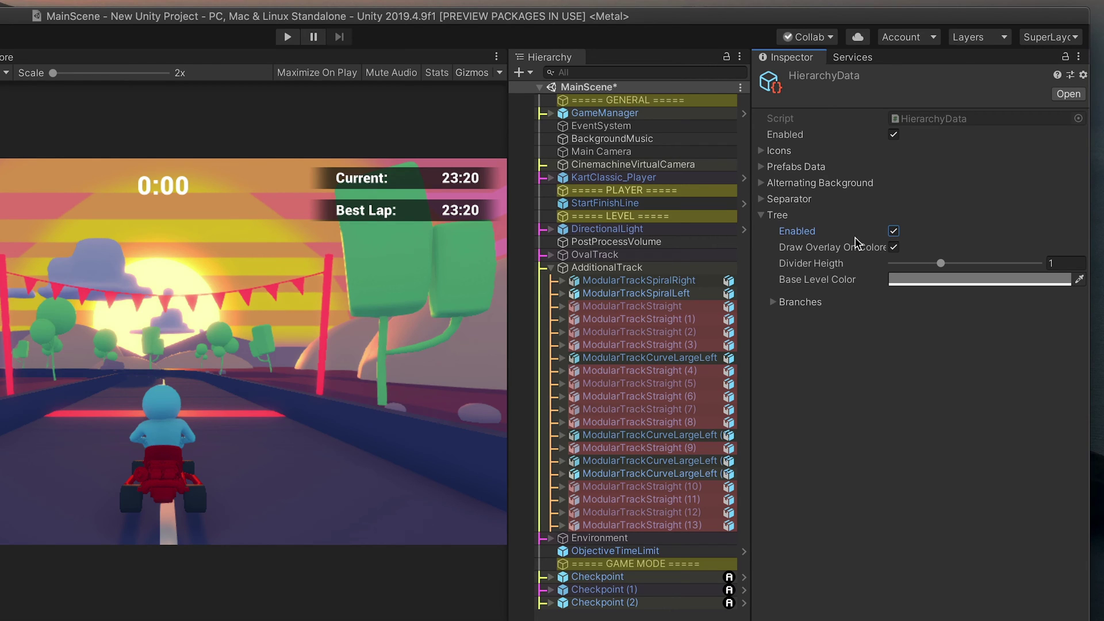
Collapse AdditionalTrack and expand Environment in the Hierarchy
left_click(557, 272)
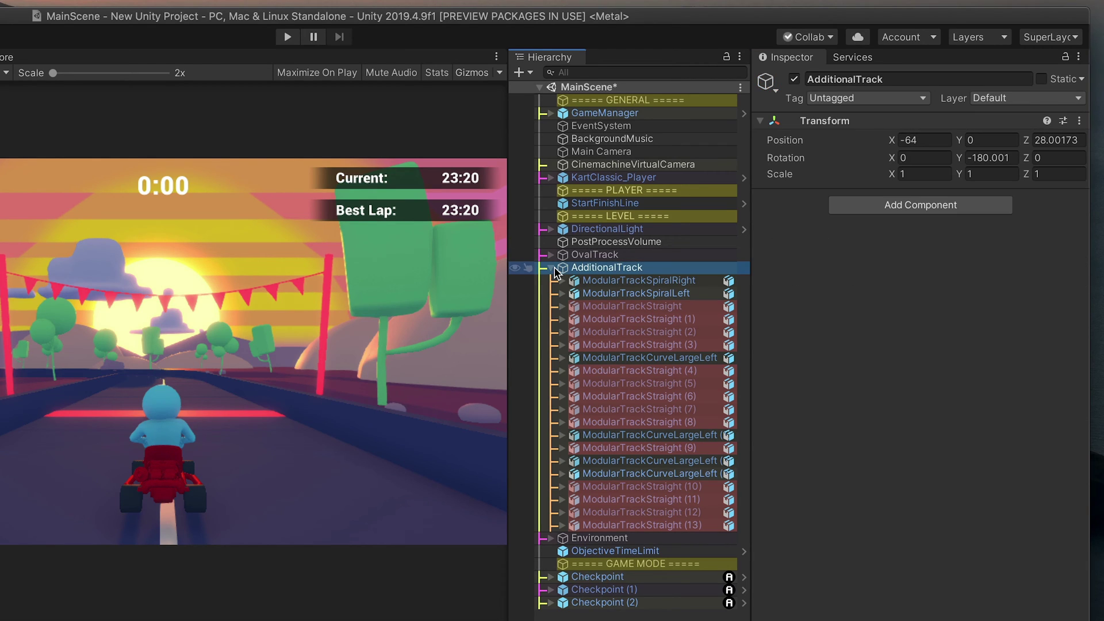
left_click(551, 268)
left_click(551, 280)
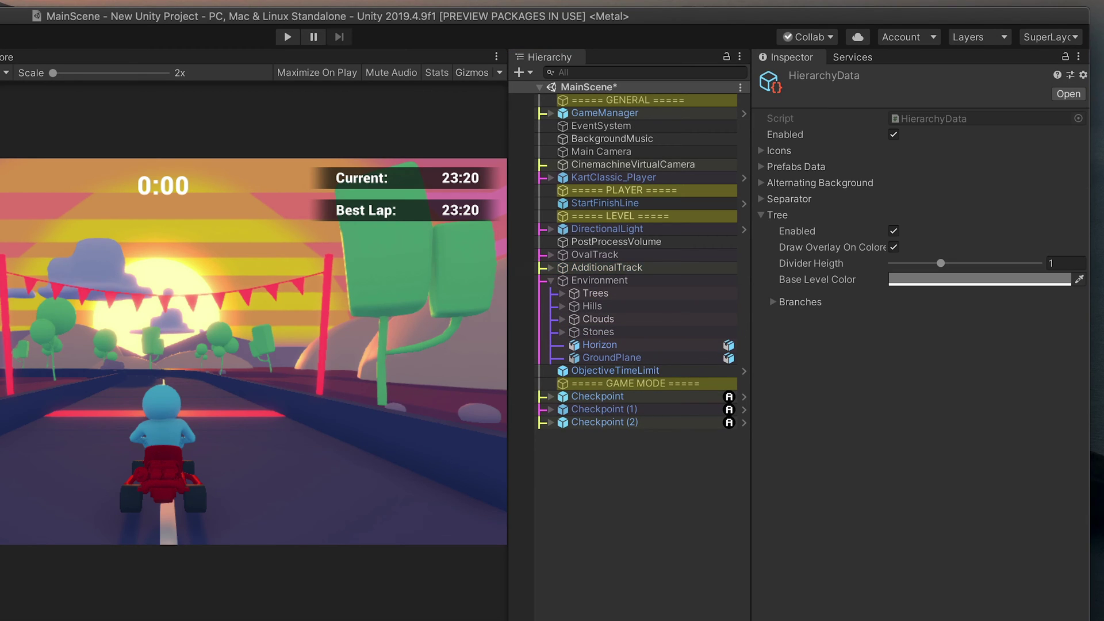
Expand both tree branch entries and Element 0's colour list
left_click(773, 303)
left_click(785, 334)
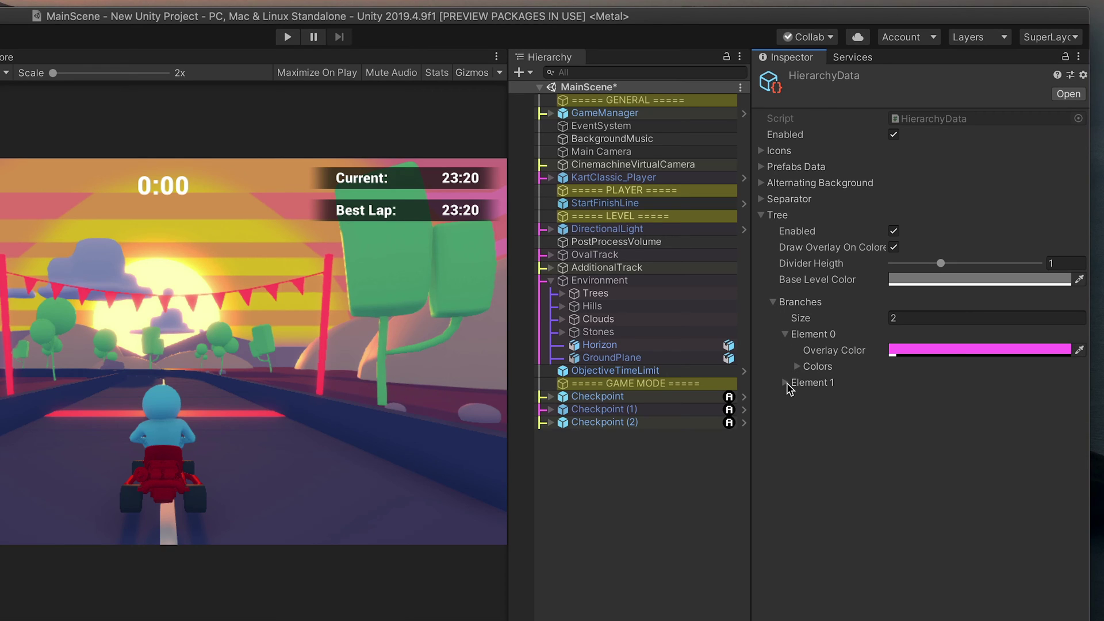
left_click(785, 382)
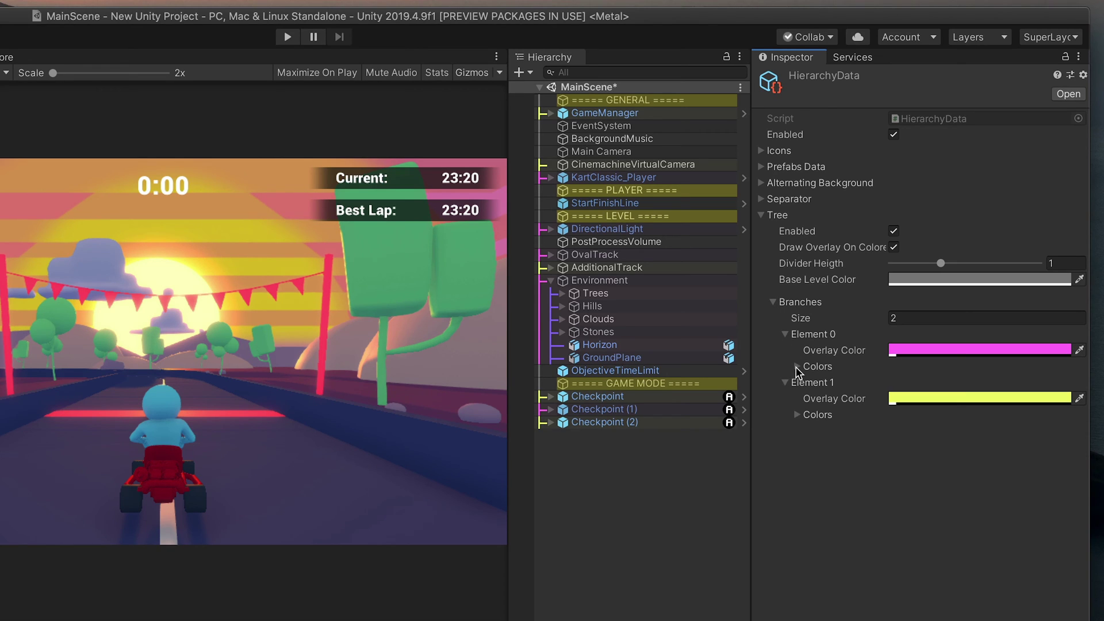
left_click(797, 366)
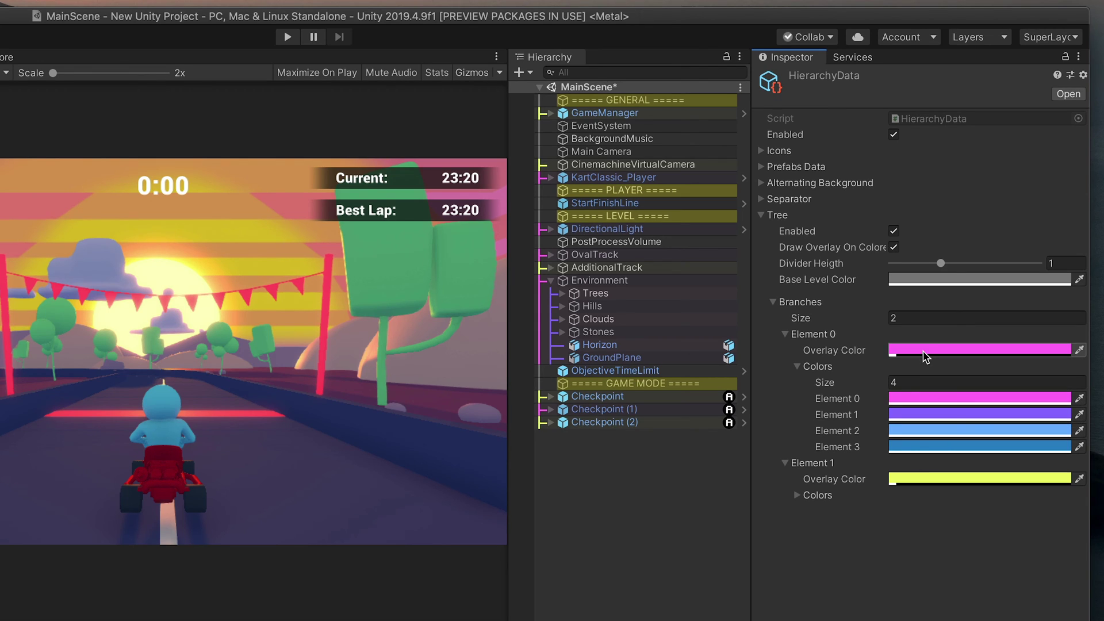
Set Colors Size to 1 for both branch elements (pink, yellow) and raise the Divider Heigth above 1
left_click(912, 316)
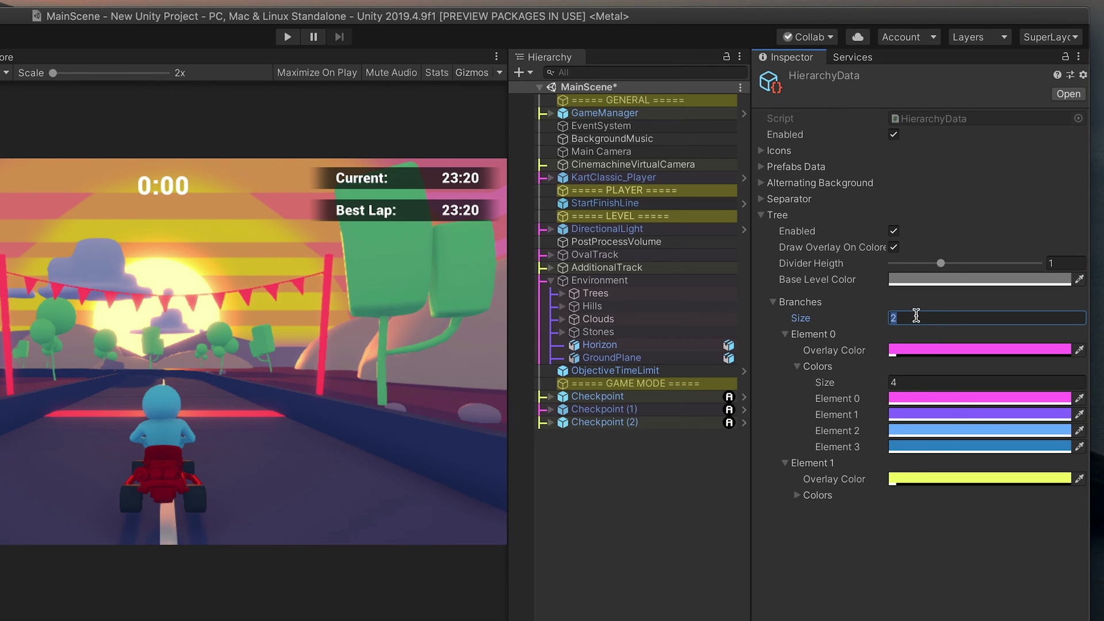
left_click(905, 384)
type("1")
key("Return")
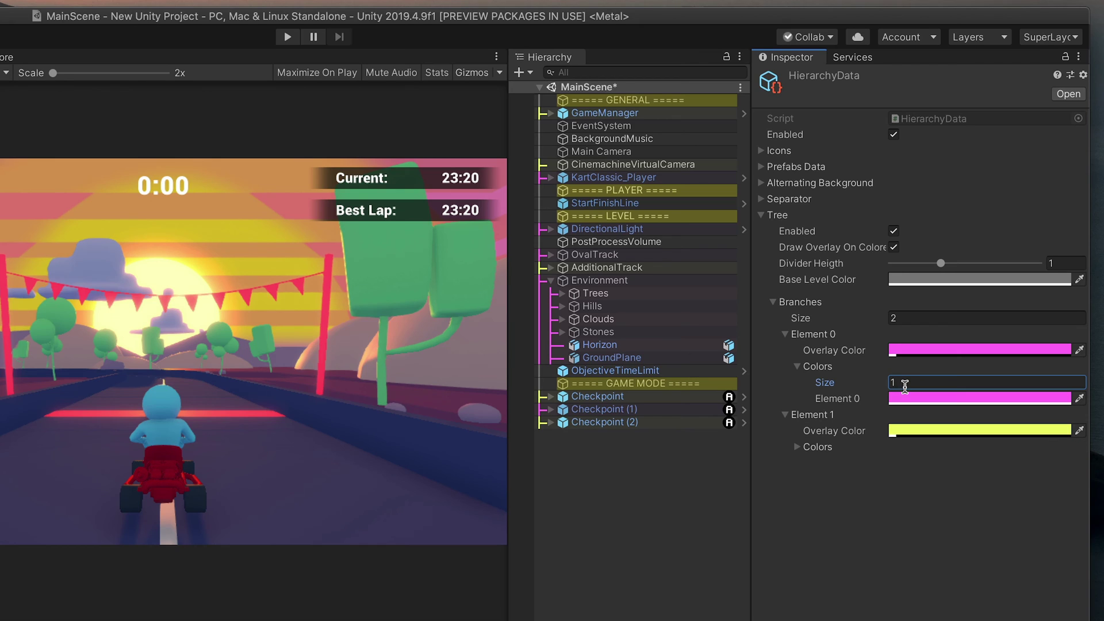
left_click(796, 446)
left_click(927, 461)
type("1")
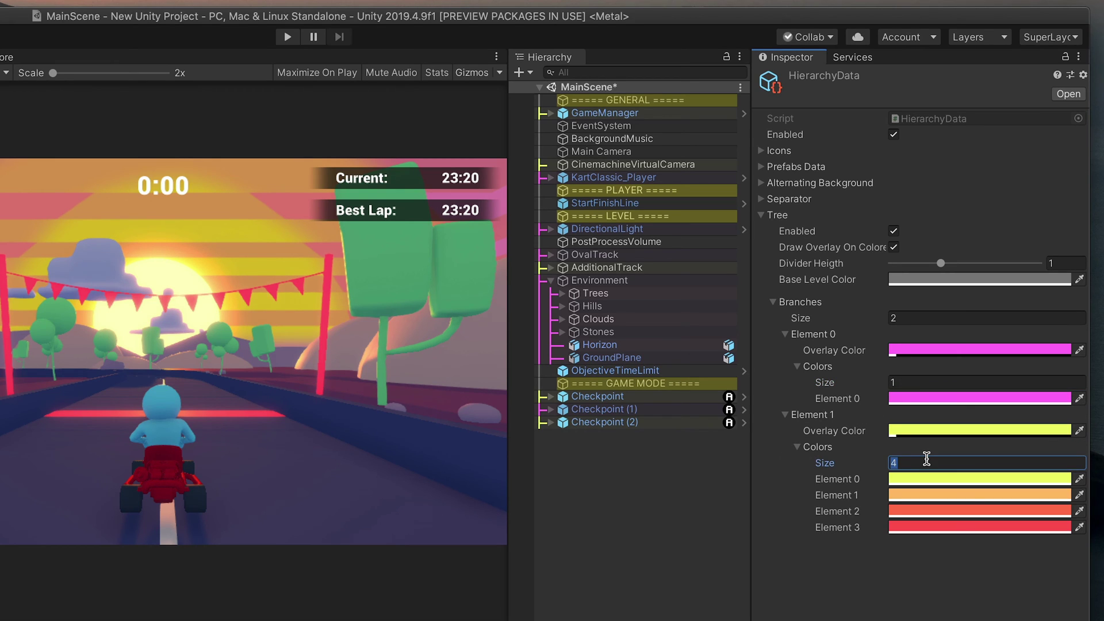
key("Return")
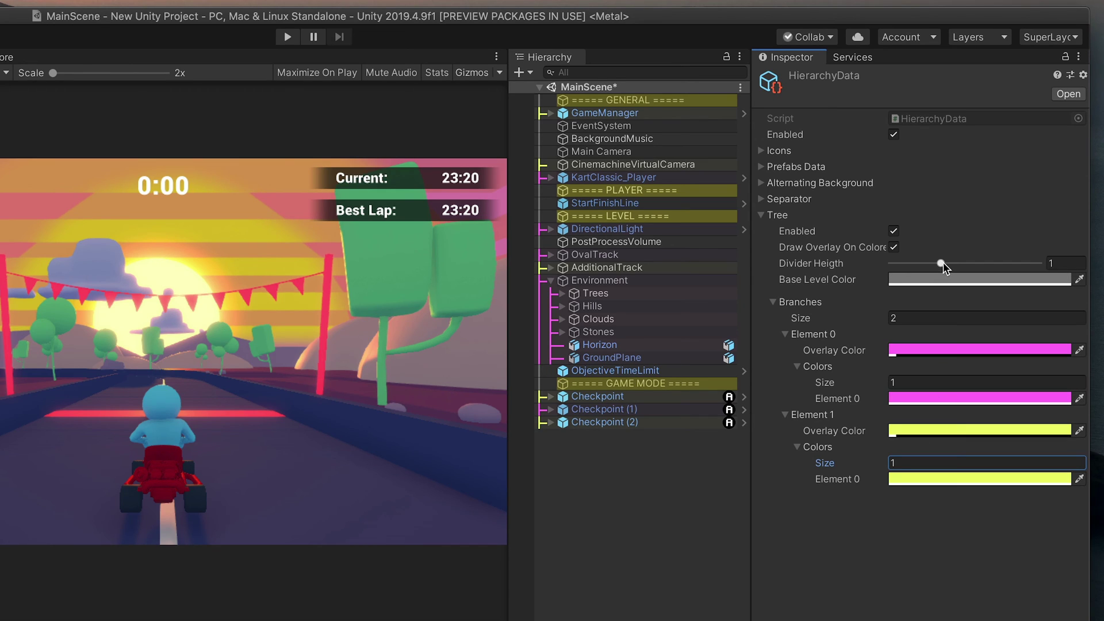
left_click_drag(944, 262, 1051, 263)
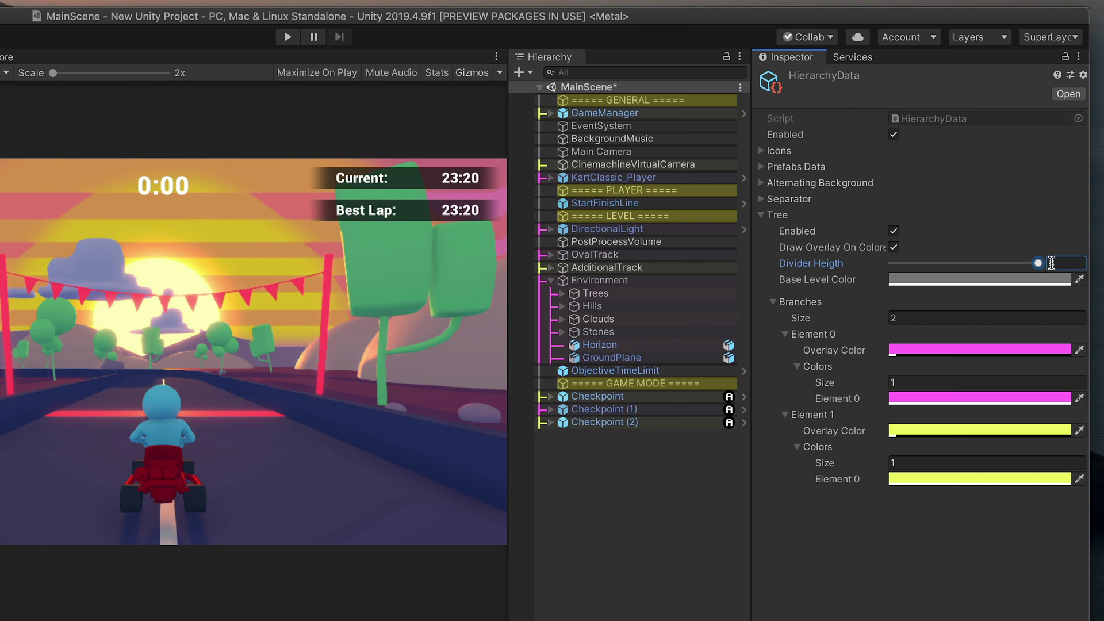